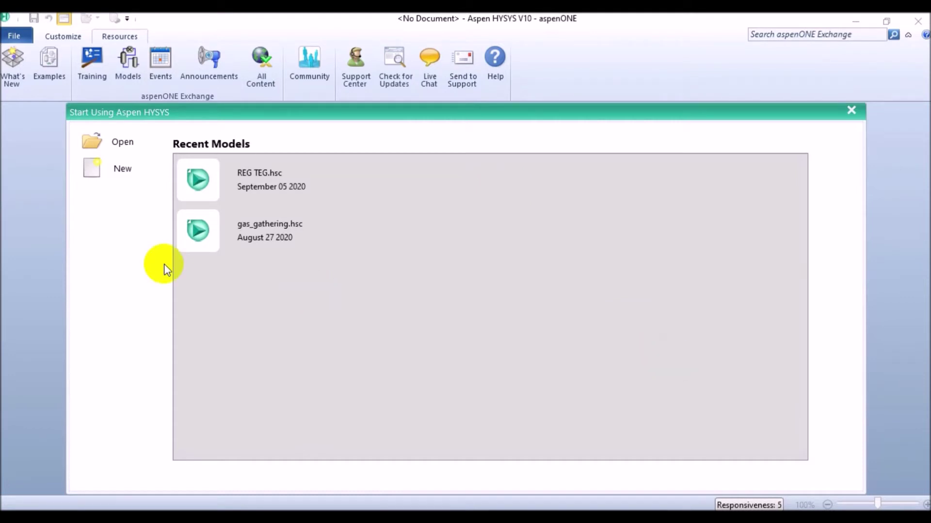
Create a blank case and add fluid package Basis-1 using the Peng-Robinson property package
left_click(119, 171)
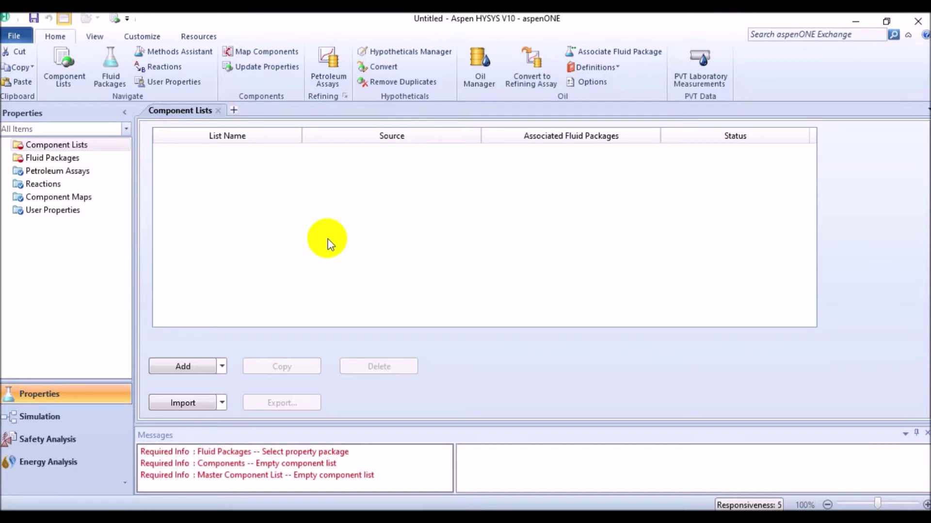
left_click(63, 159)
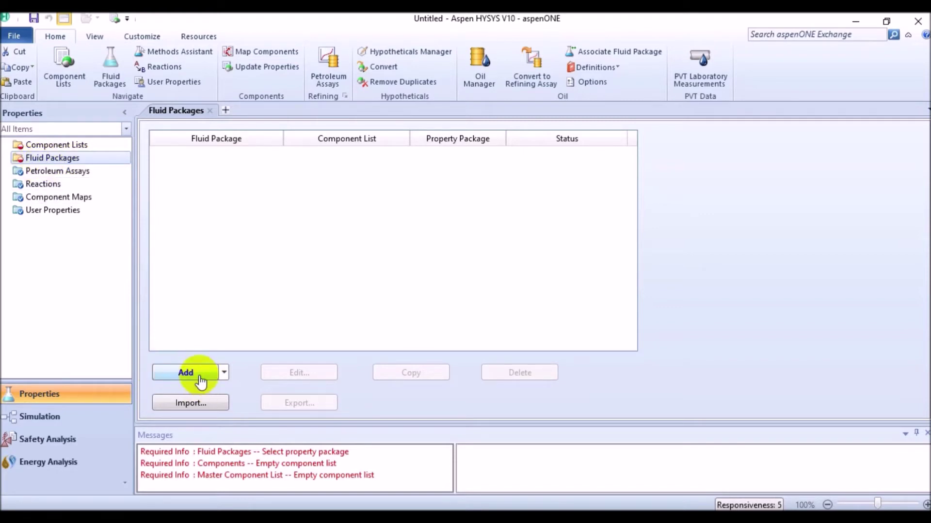
left_click(186, 373)
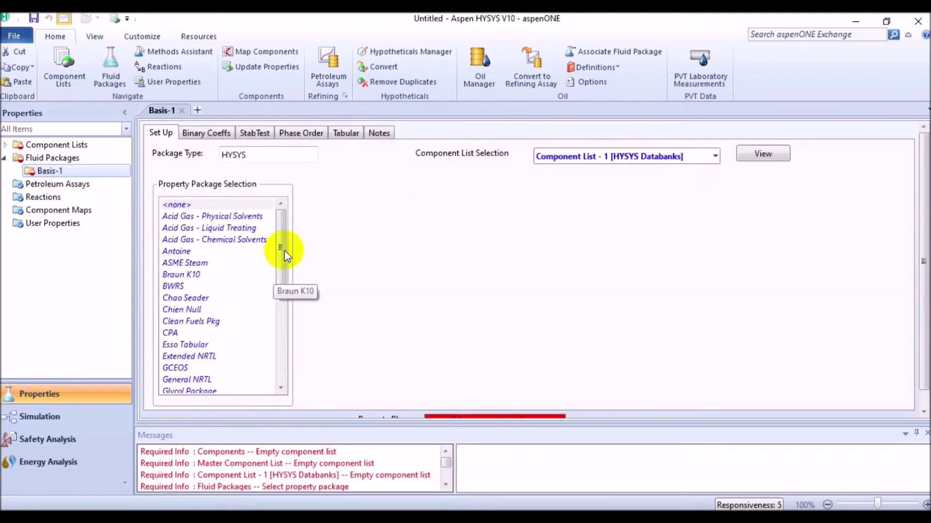
left_click_drag(282, 245, 274, 383)
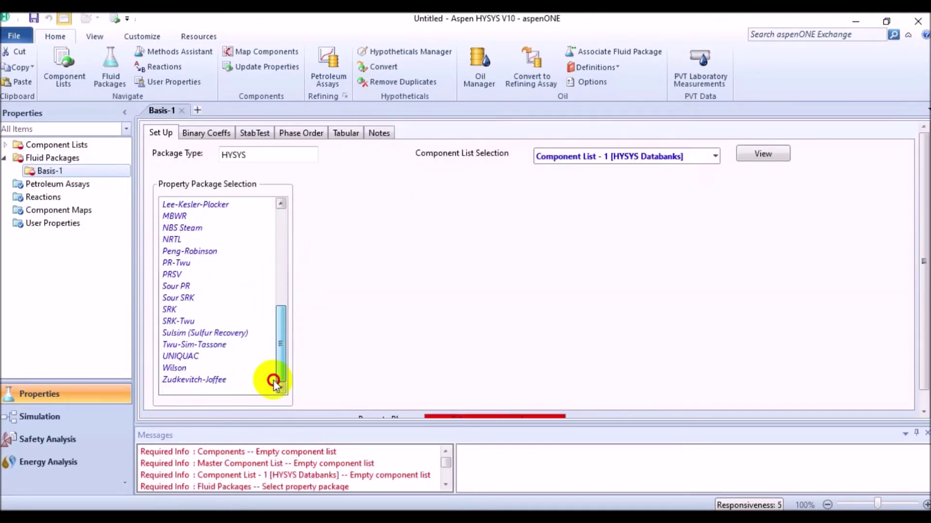
left_click(190, 252)
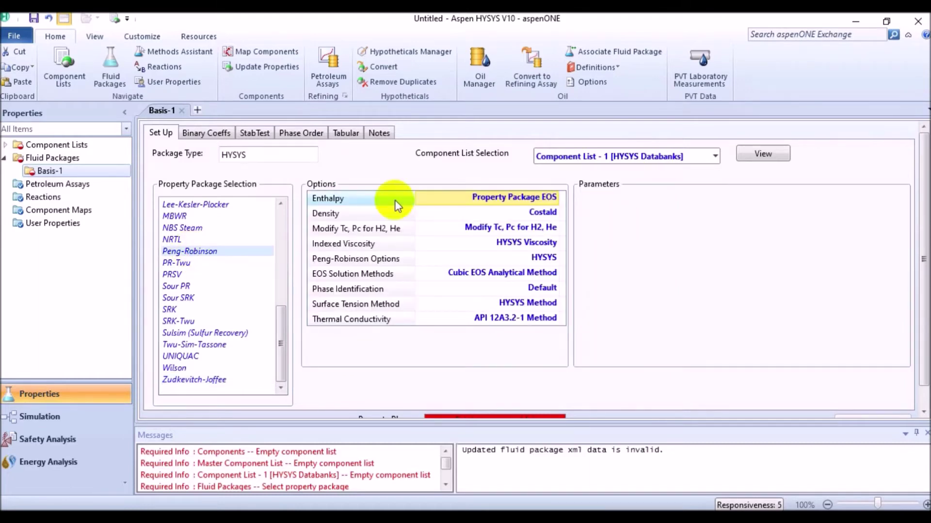
left_click(5, 159)
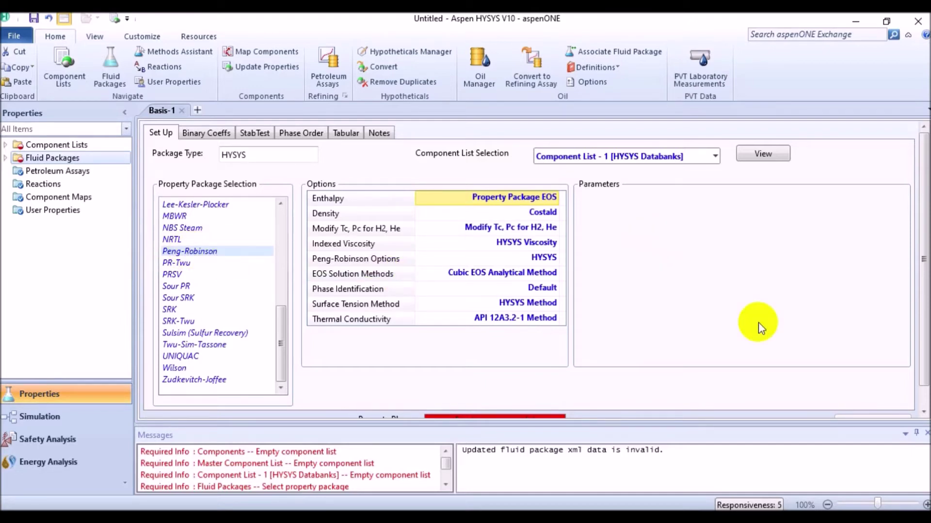
Open Component List - 1 and add Nitrogen and CO2
left_click(19, 149)
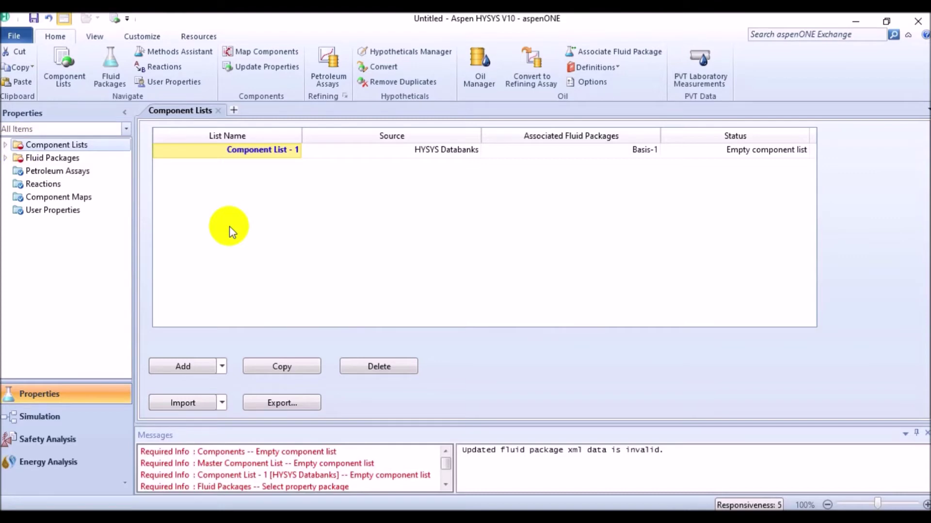
double_click(268, 151)
left_click_drag(301, 129, 331, 41)
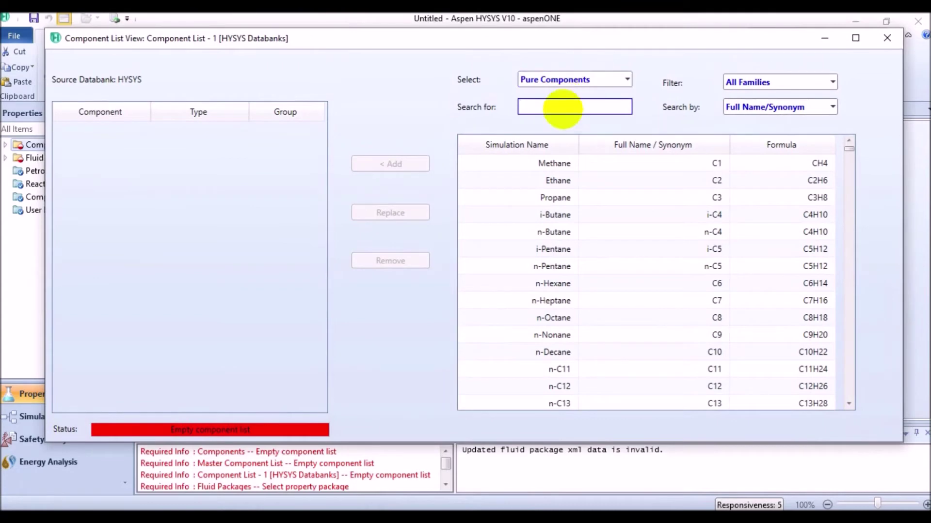
type("n")
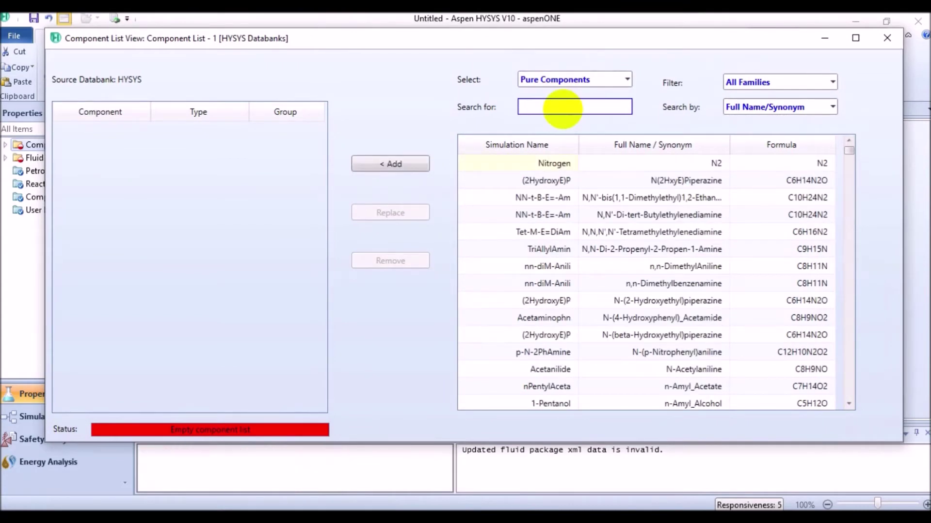
key("Return")
type("co2")
key("Return")
Add Methane through n-Octane to the list and close it
left_click(615, 182)
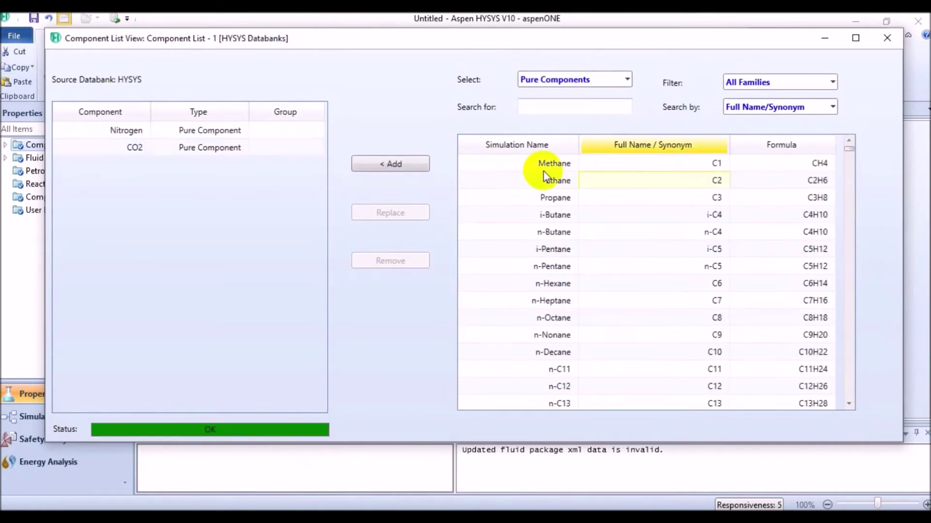
left_click_drag(541, 164, 536, 316)
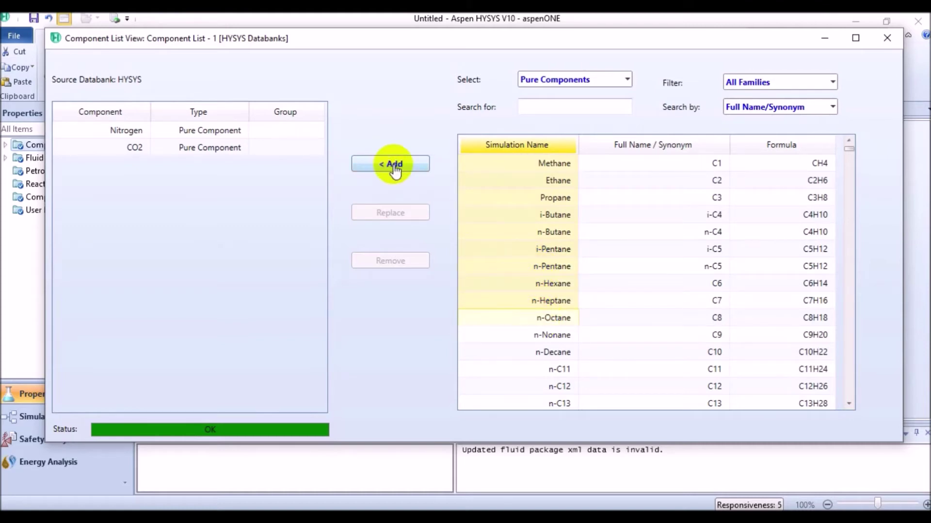
left_click(393, 164)
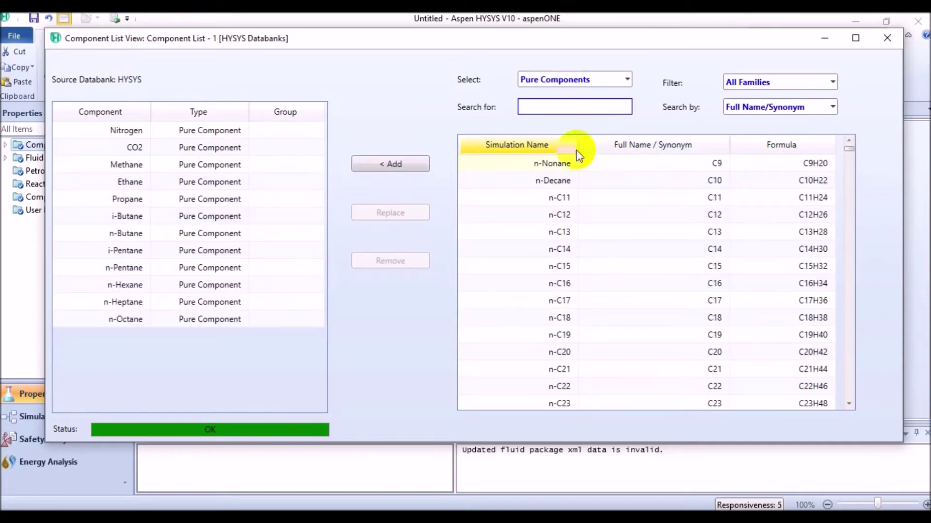
left_click(885, 40)
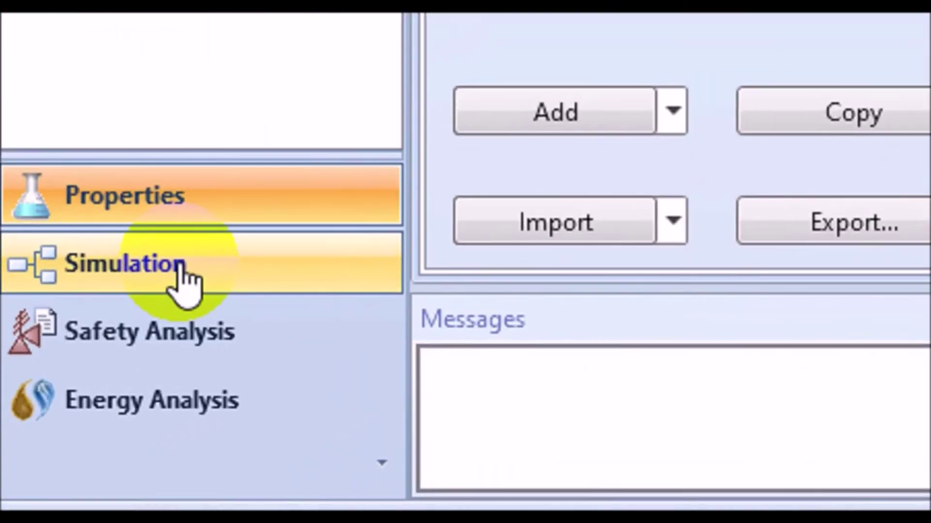
left_click(57, 417)
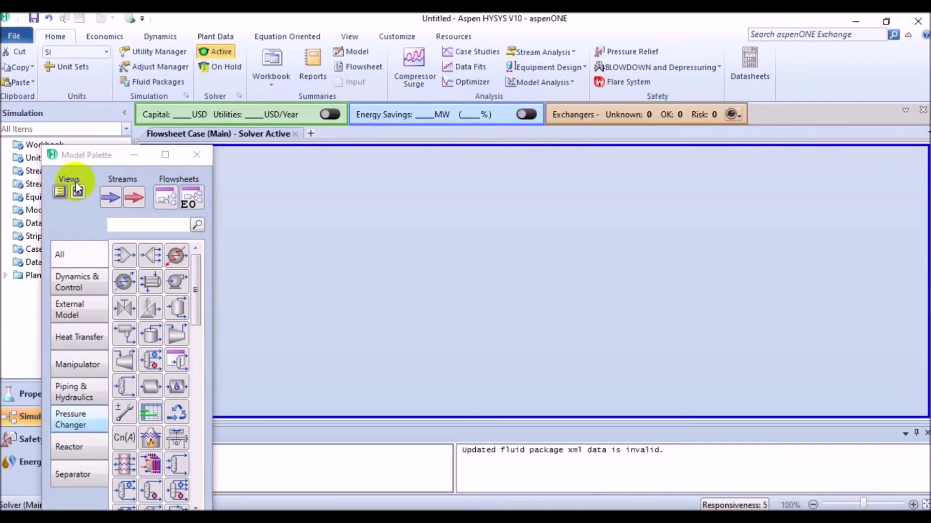
Move the Model Palette off the flowsheet area
left_click(74, 156)
left_click_drag(74, 155, 792, 114)
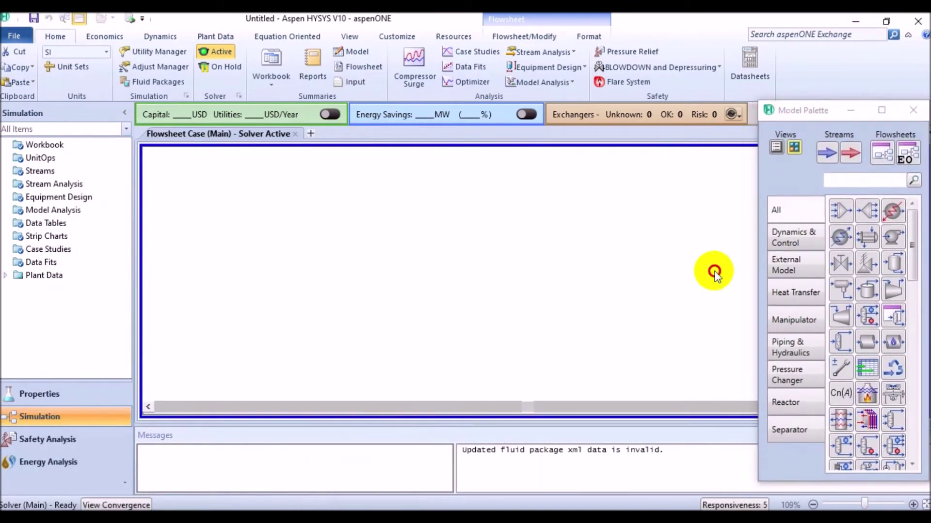
left_click_drag(798, 111, 802, 109)
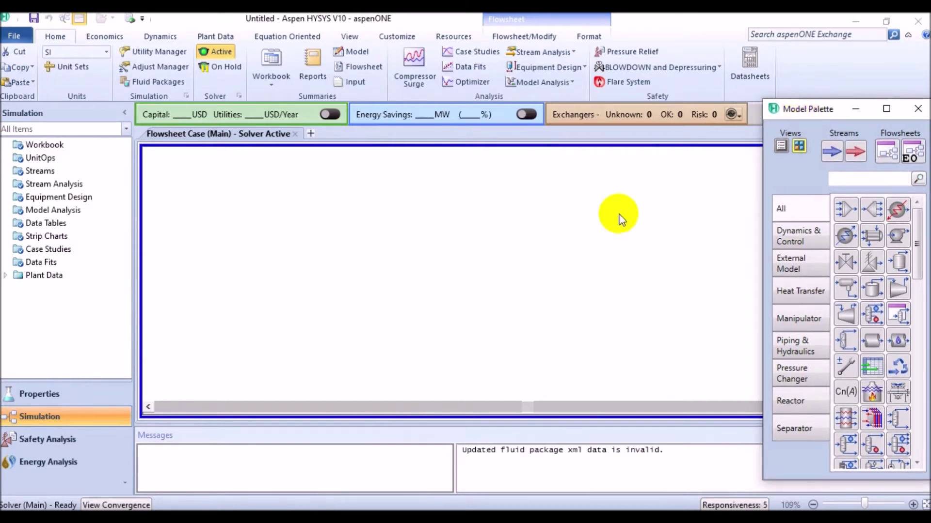
left_click(621, 217)
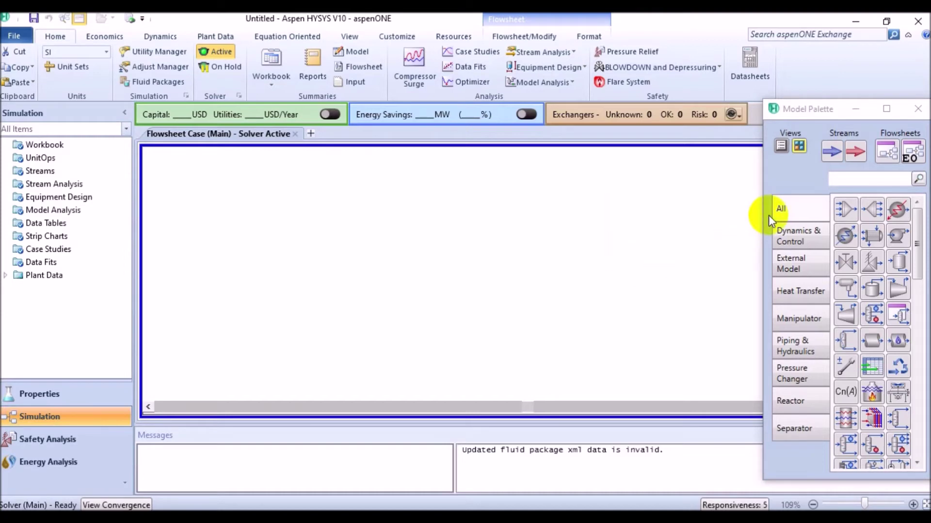
Place a material stream on the flowsheet and rename it Feed1
left_click(832, 152)
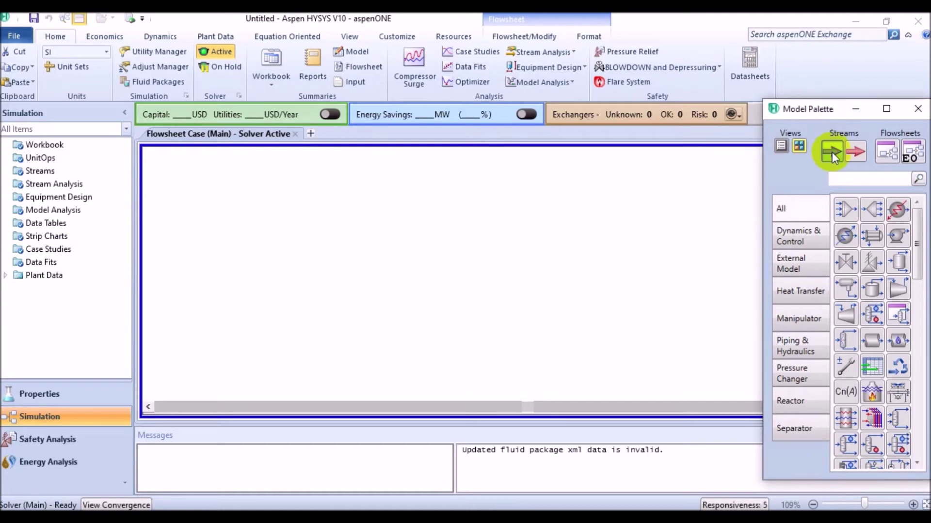
left_click(289, 258)
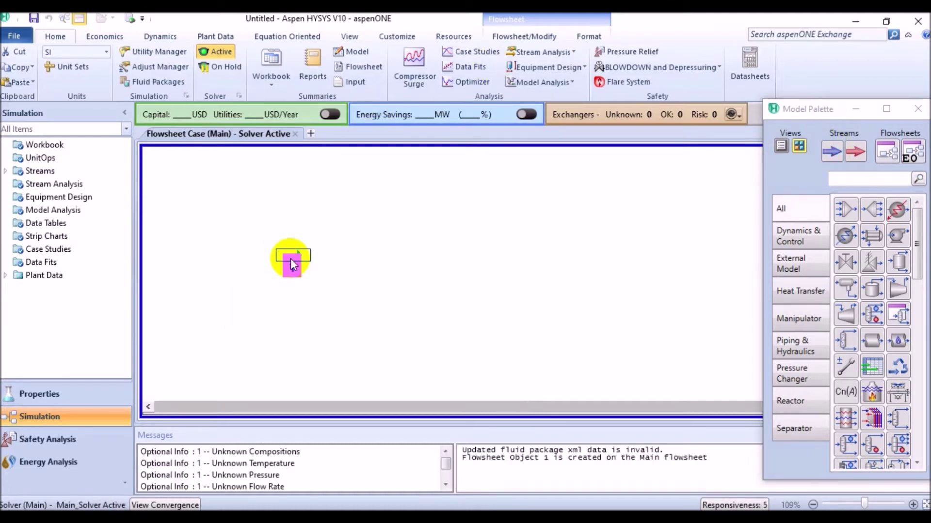
double_click(305, 260)
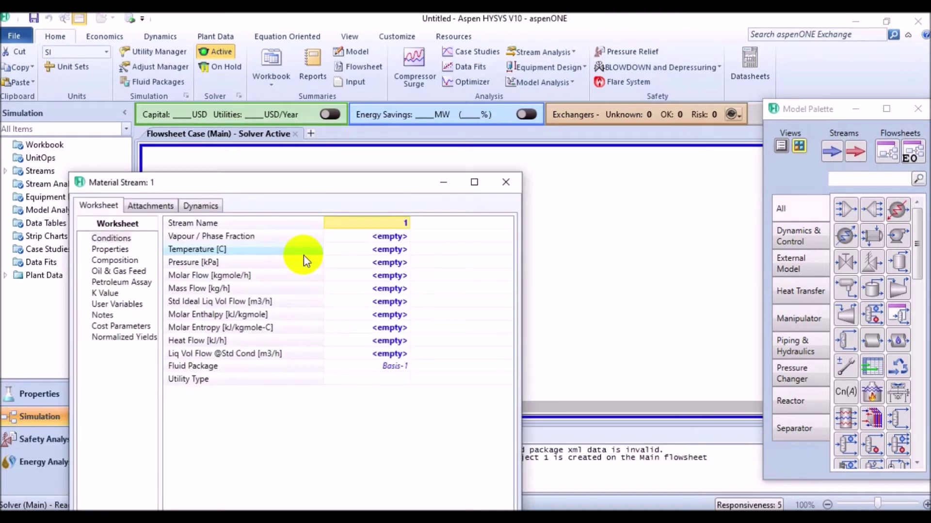
left_click_drag(307, 187, 410, 110)
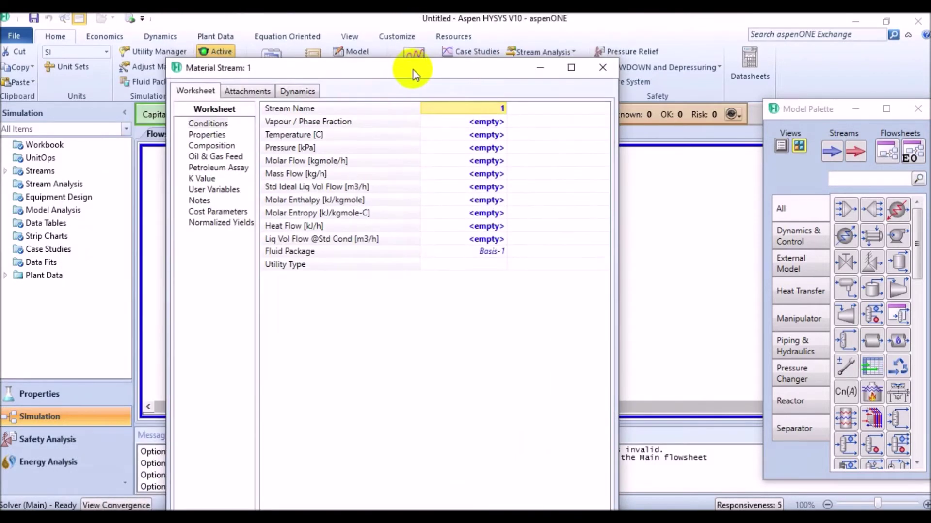
left_click(486, 108)
type("Feed1")
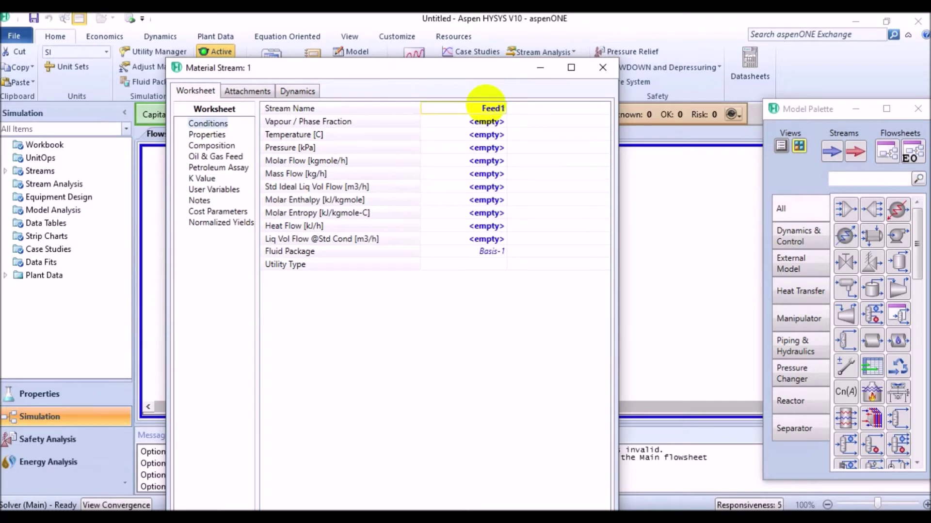
key("Return")
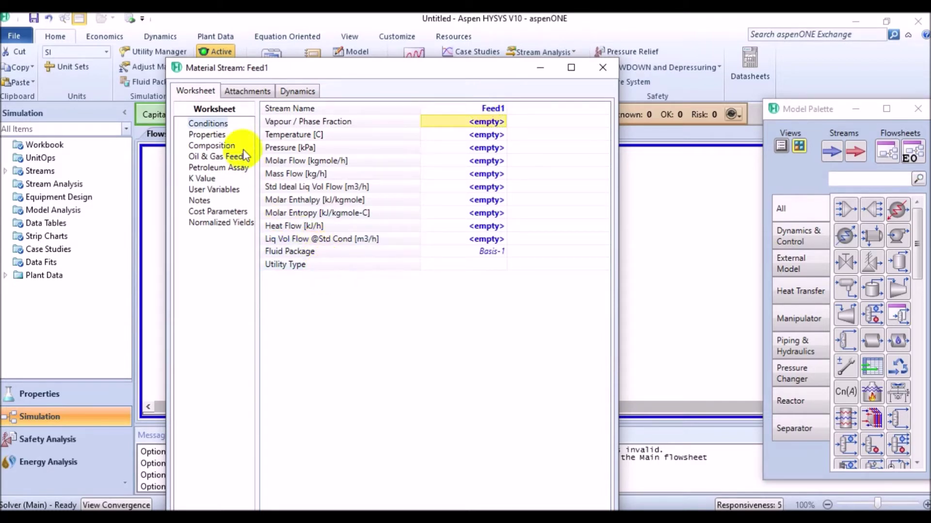
Enter Feed1 mole fractions: N2 0.0025, CO2 0.0048, methane 0.7041, ethane 0.1921, propane 0.0706, i-butane 0.0112
left_click(226, 151)
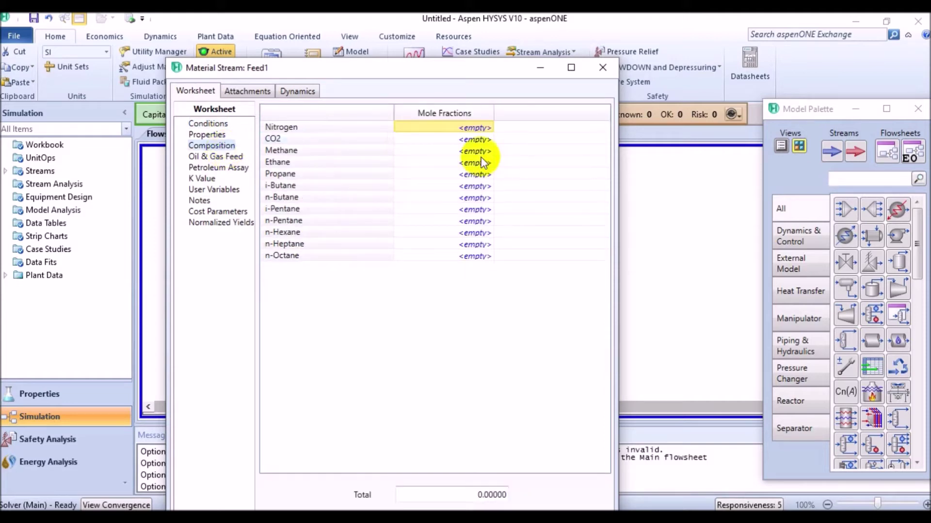
left_click(467, 129)
type("0.0025")
key("Return")
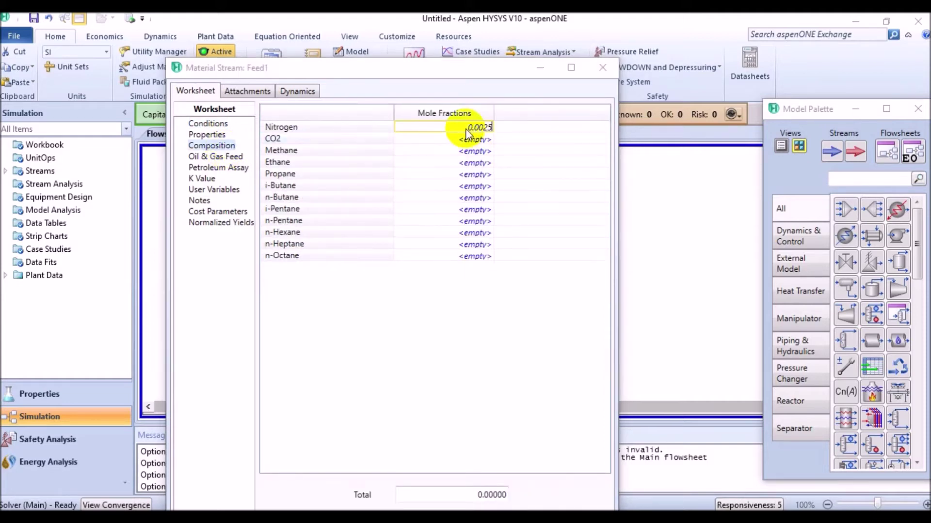
type("0.0048")
key("Return")
type("0.7041")
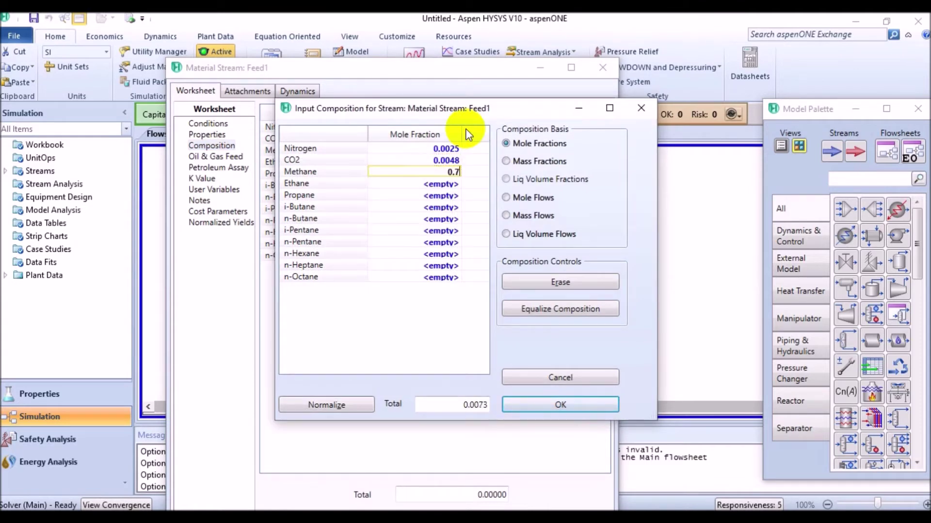
key("Return")
type("0.1921")
key("Return")
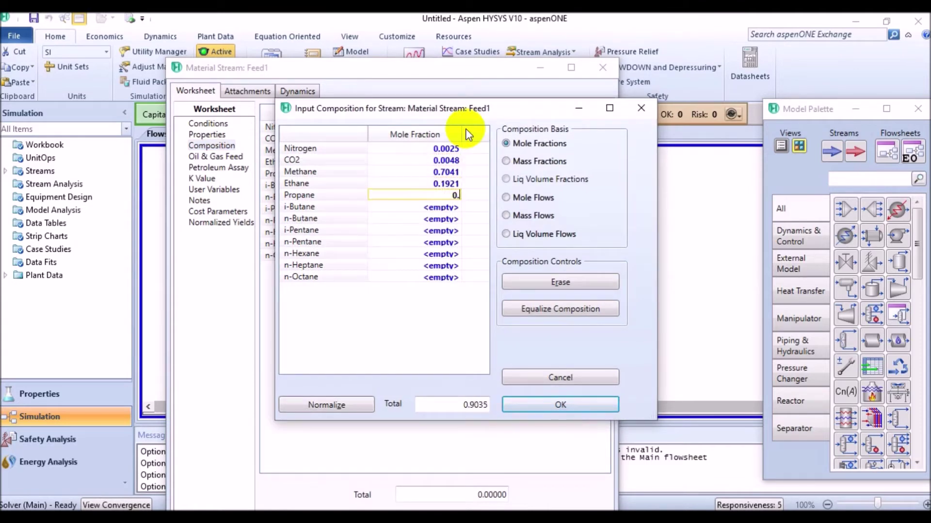
type("0.0706")
key("Return")
type("0.0112")
key("Return")
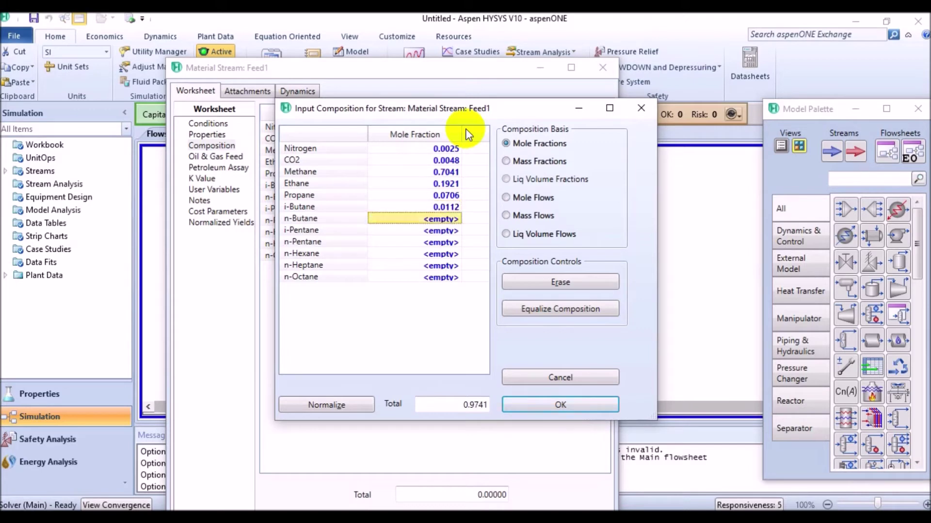
Enter n-butane 0.0085, i-pentane 0.0036, n-pentane 0.0020, n-hexane 0.0003, n-heptane 0.0002, n-octane 0.0001 and confirm
type("0.0085")
key("Return")
type("0.0036")
key("Return")
type("0.0020")
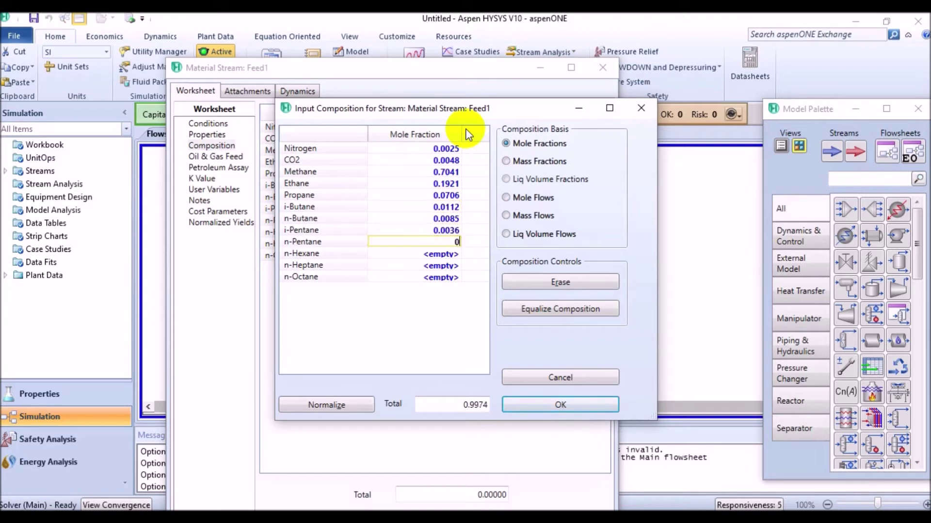
key("Return")
type("0.0003")
key("Return")
type("0.0002")
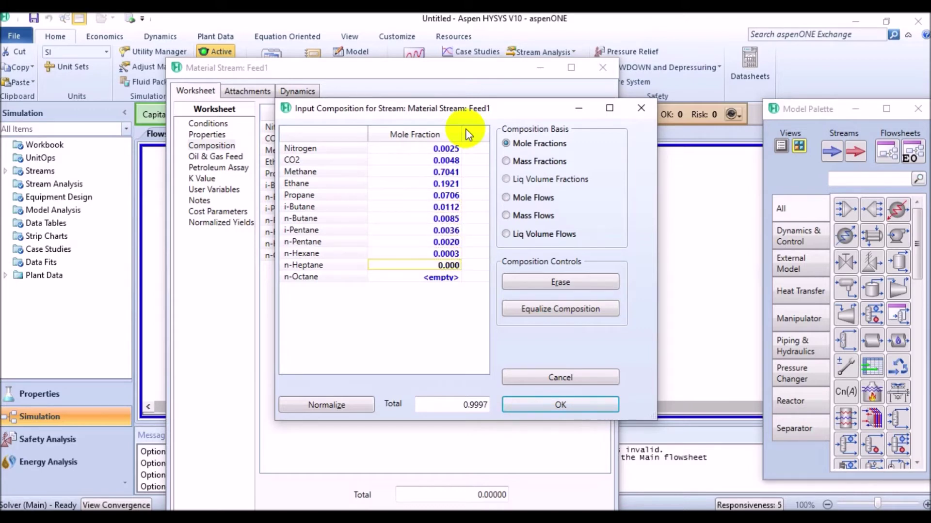
key("Return")
type("0.0001")
key("Return")
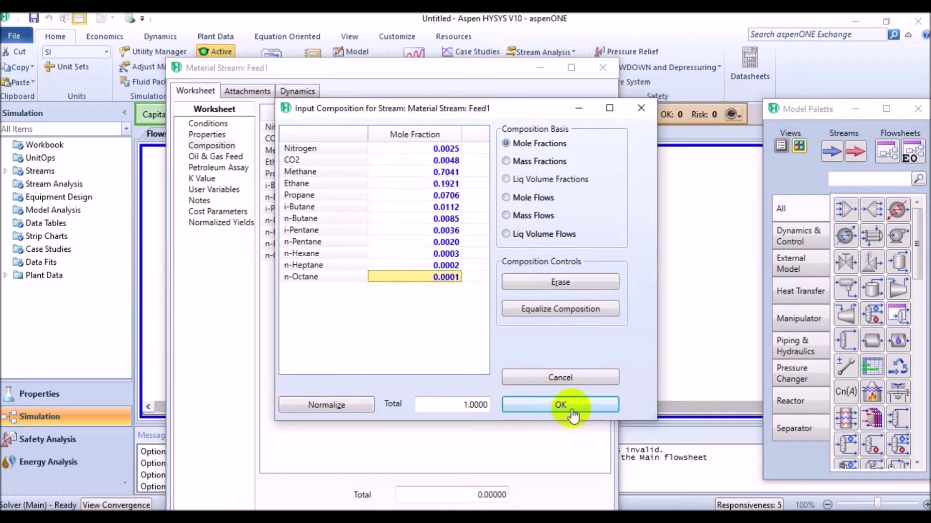
left_click(570, 407)
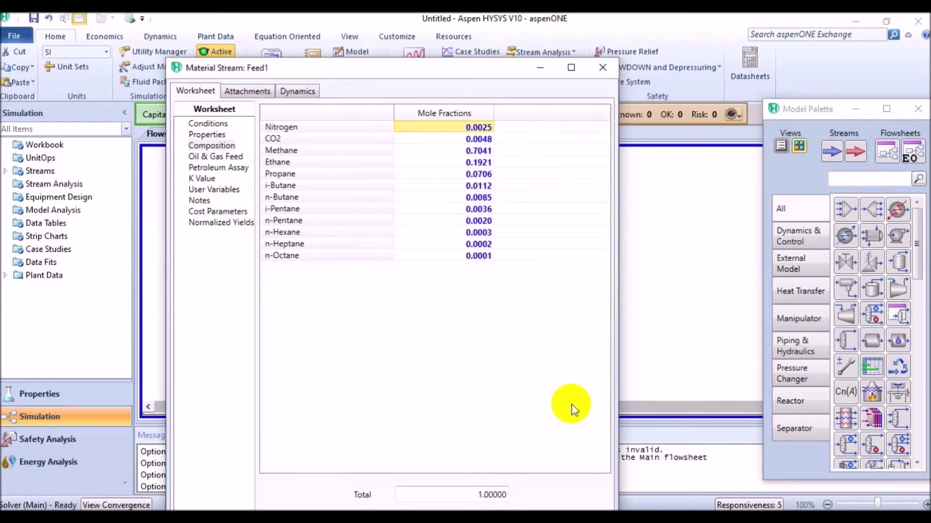
Set Feed1's temperature to -95 °C and pressure to 2275 kPa
left_click(209, 125)
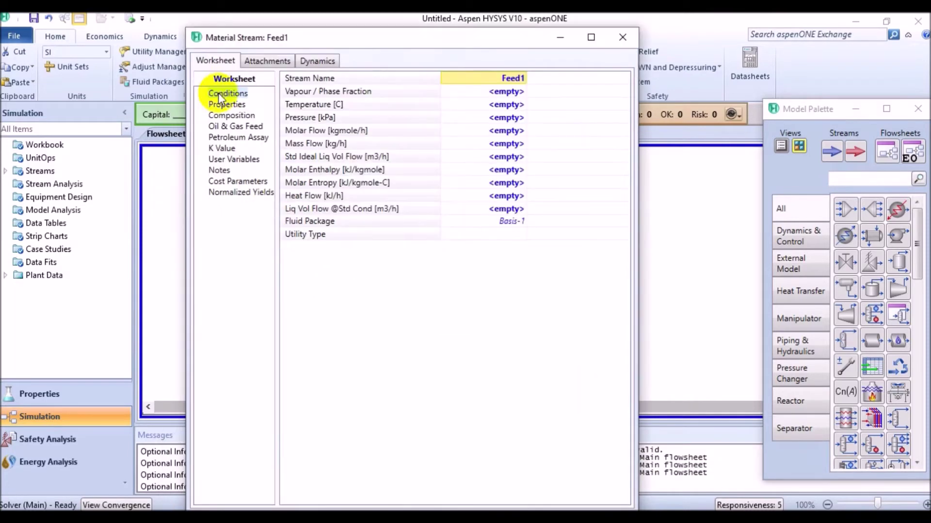
left_click(509, 105)
left_click(511, 105)
type("-")
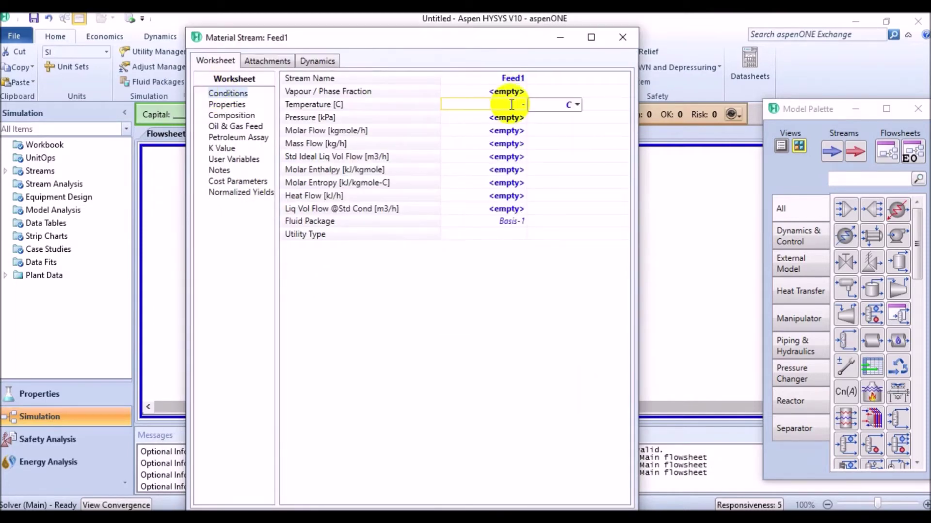
type("95")
key("Return")
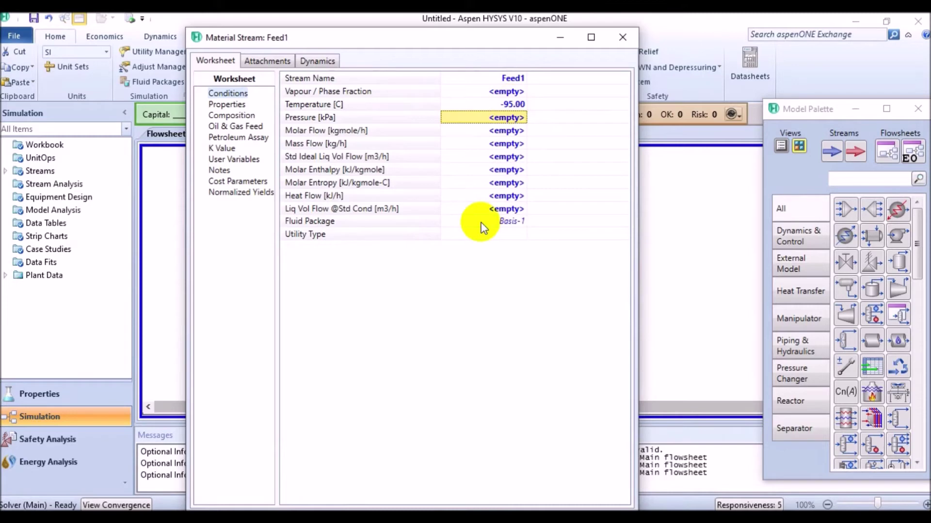
type("2275")
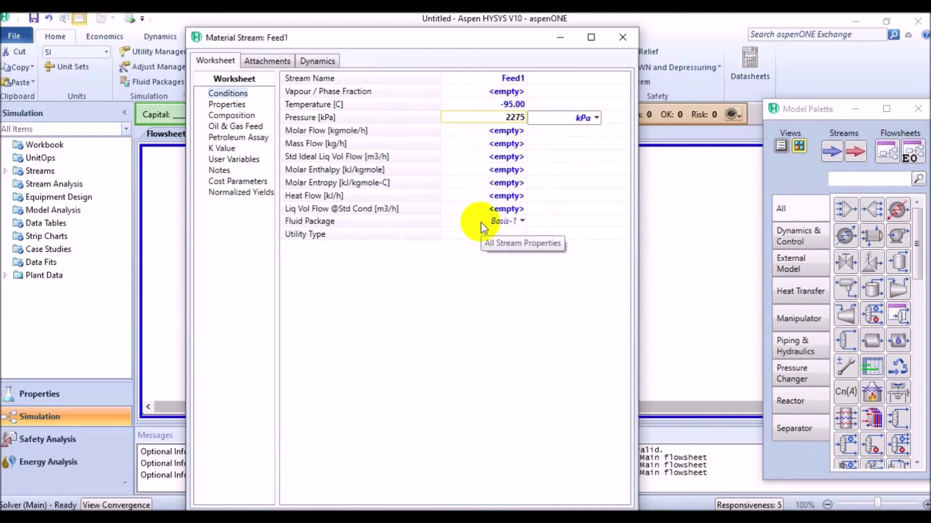
key("Return")
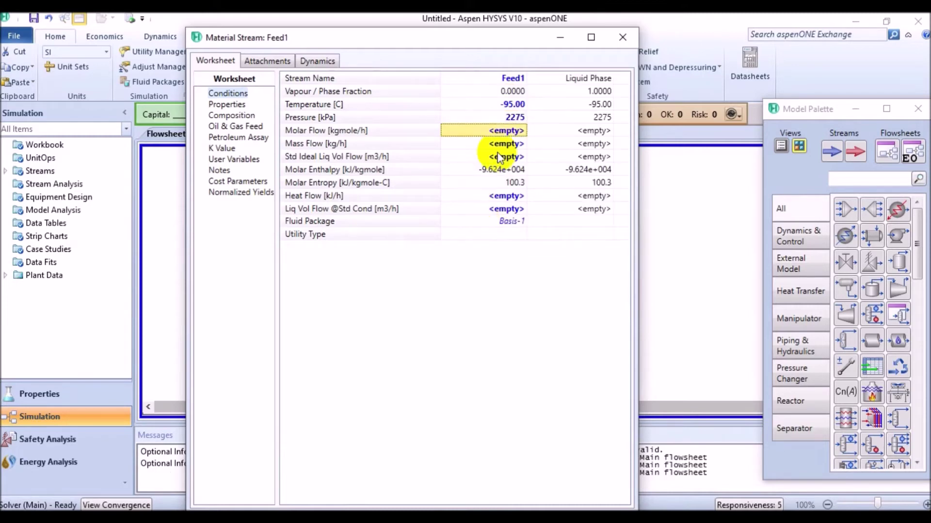
Set Feed1's molar flow to 1620 kgmole/h, verify it is all liquid, and close it
left_click(516, 131)
type("6")
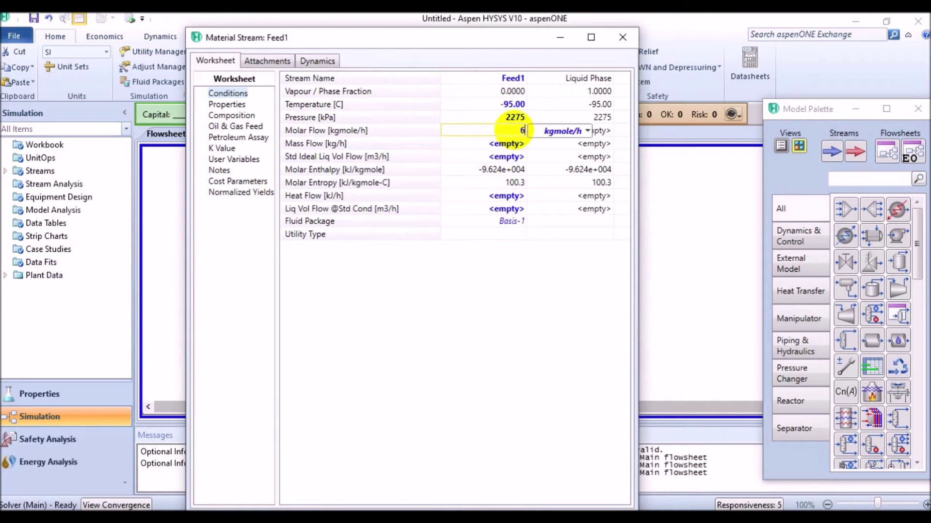
type("620")
key("Return")
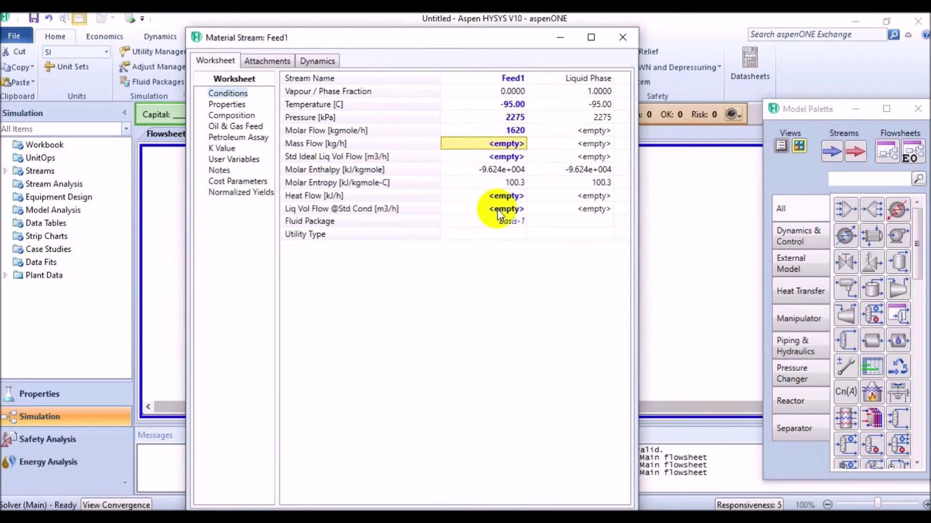
left_click(584, 80)
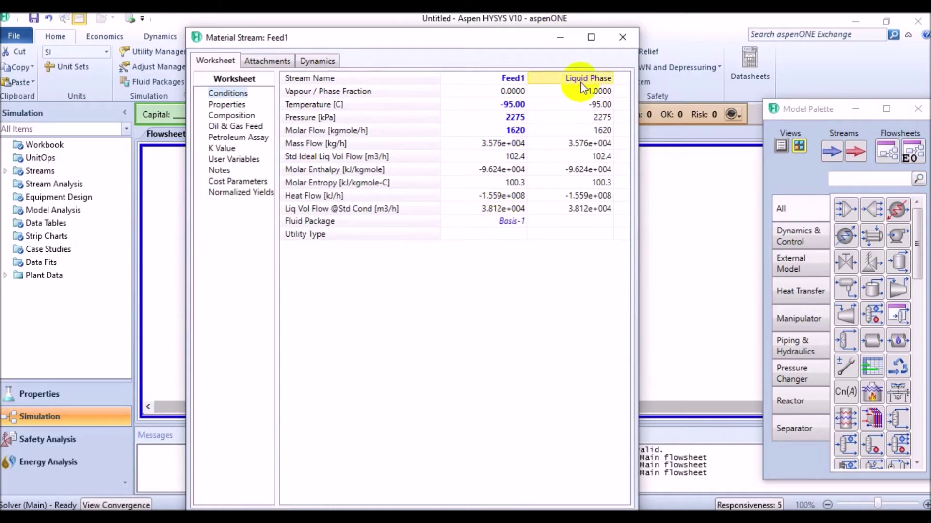
left_click(589, 88)
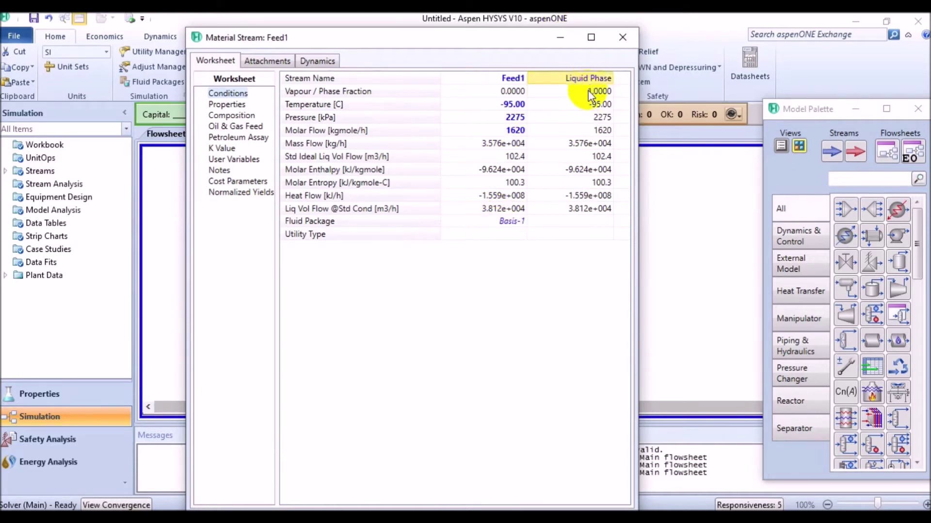
left_click(620, 38)
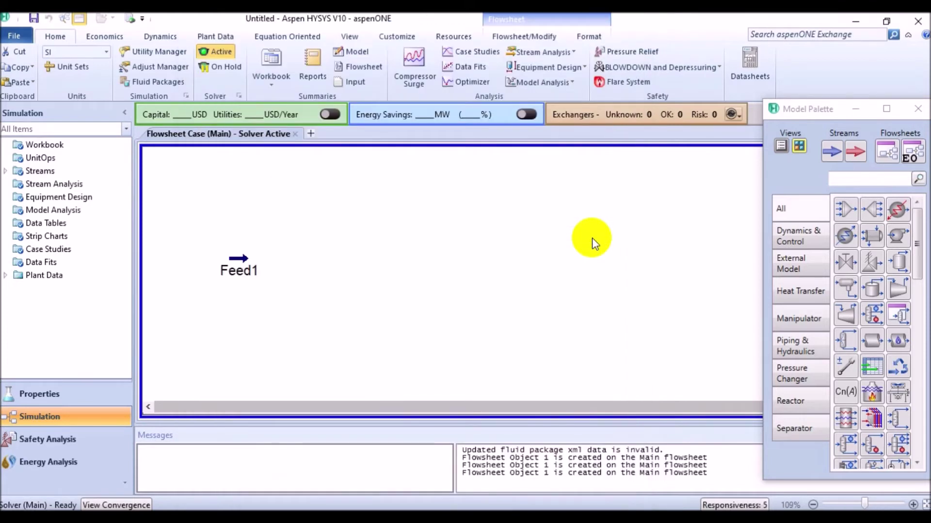
Move Feed1 up and place a new material stream named Feed2 below it
left_click_drag(239, 266, 194, 229)
left_click(328, 311)
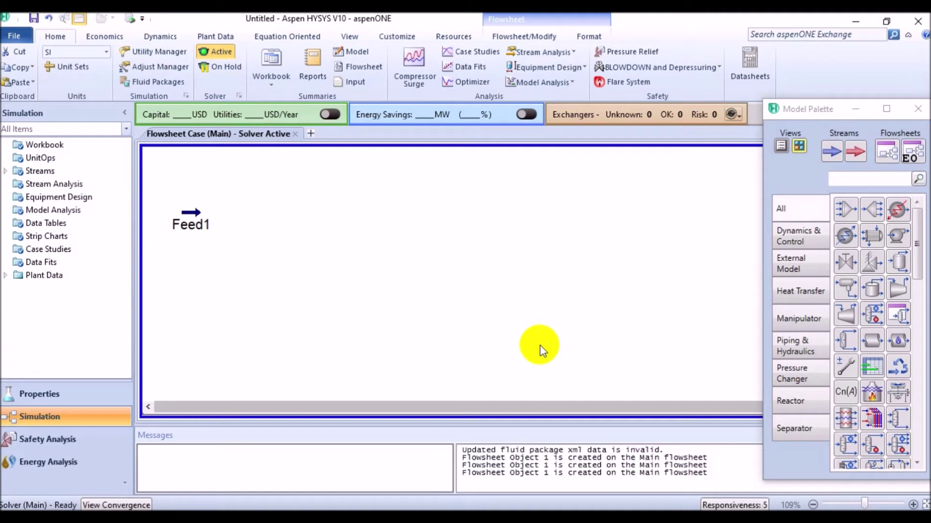
left_click(832, 152)
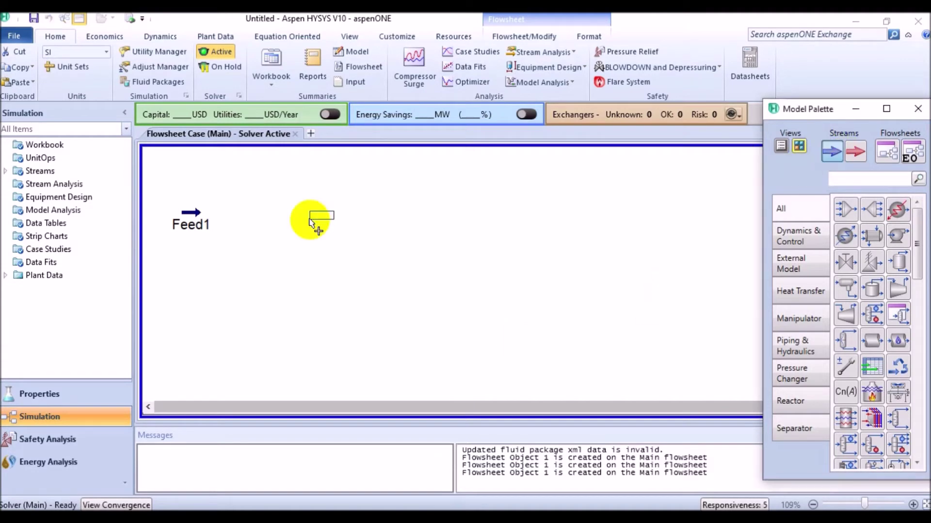
left_click(192, 281)
double_click(193, 282)
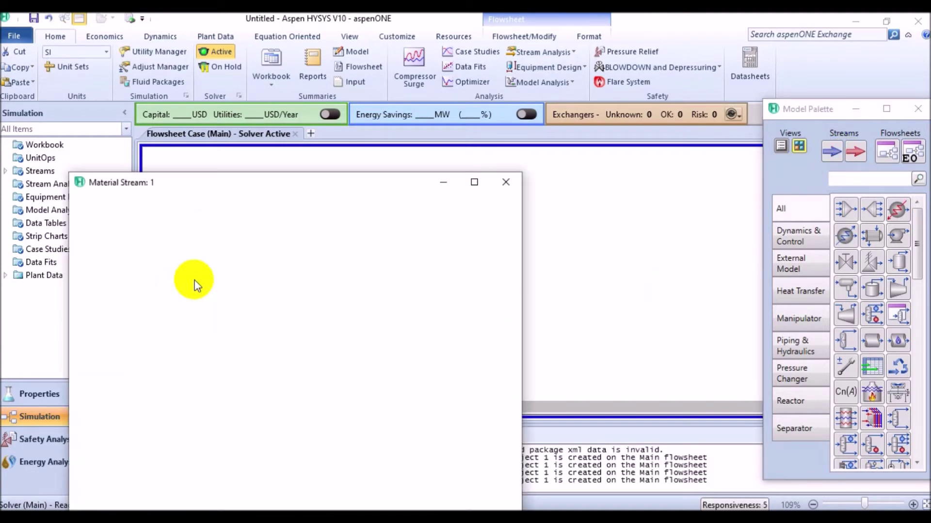
left_click_drag(430, 33, 422, 56)
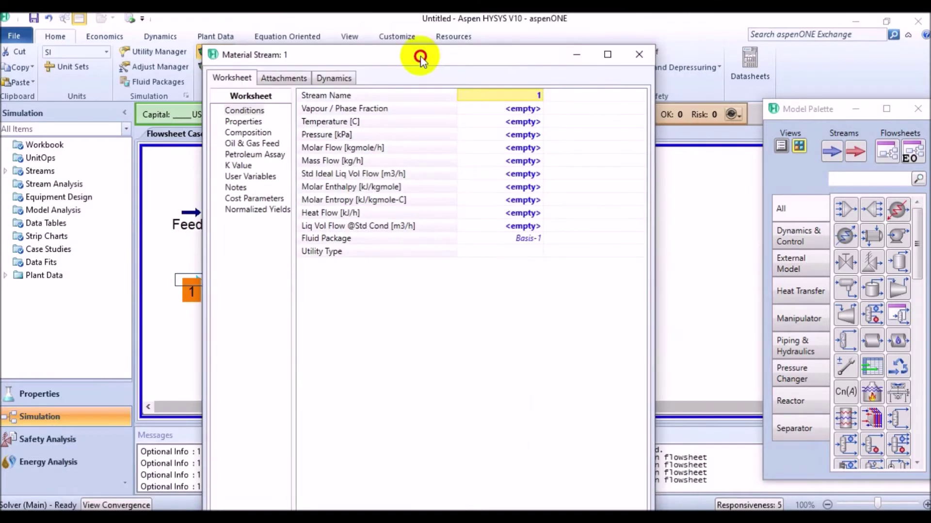
type("Feed2")
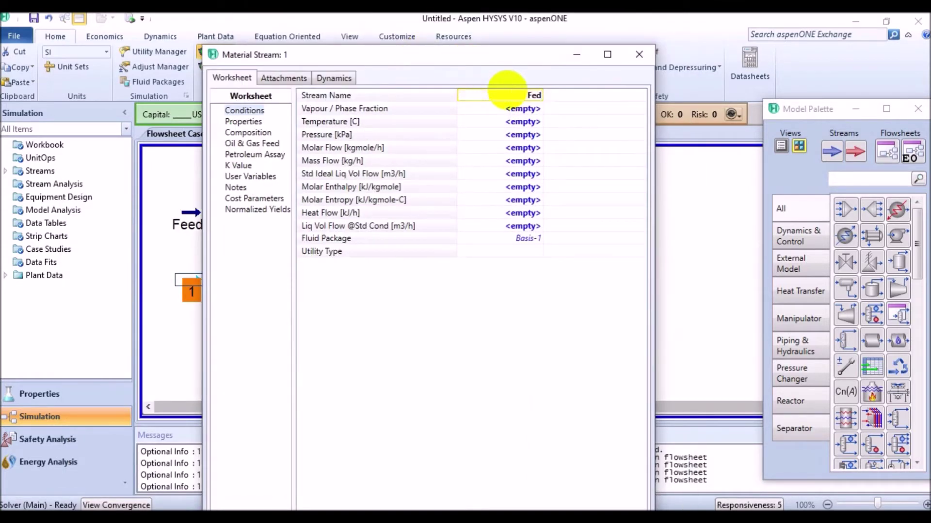
key("Return")
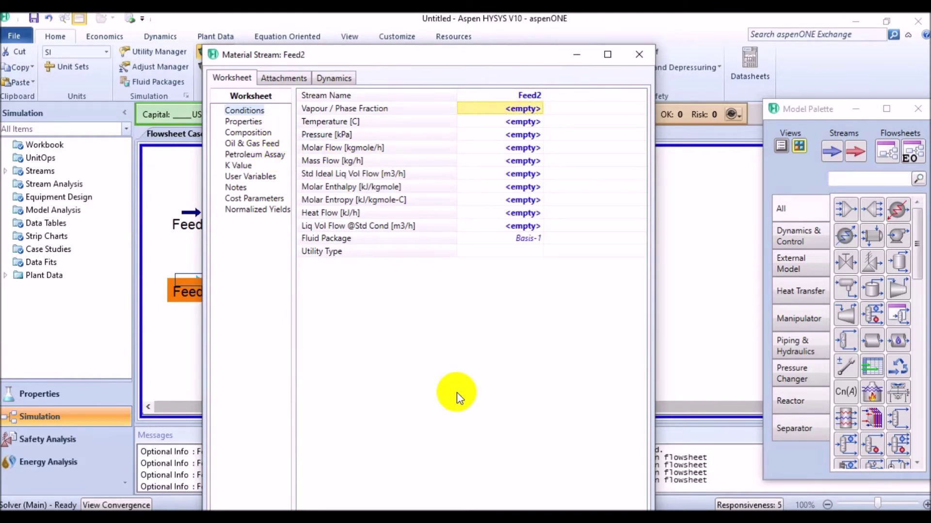
Bring up composition entry on Feed2's Composition page
left_click(259, 132)
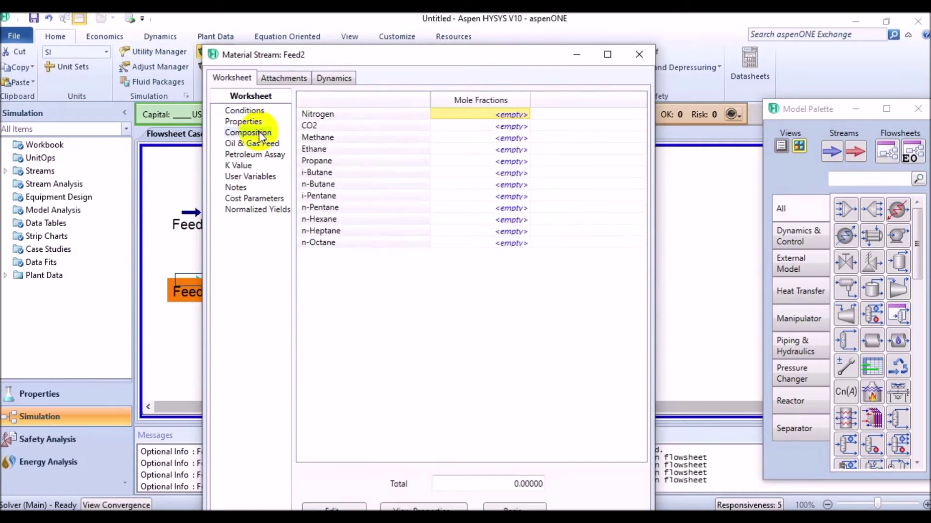
left_click_drag(418, 54, 431, 23)
left_click(343, 482)
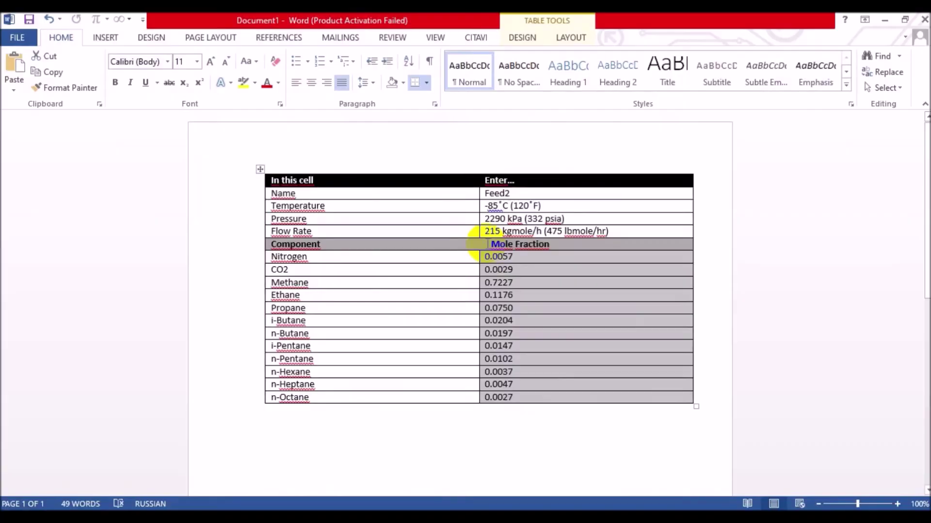
Copy the twelve mole fractions from the Word table and paste them into Feed2's composition
left_click_drag(498, 255, 498, 401)
key("ctrl+c")
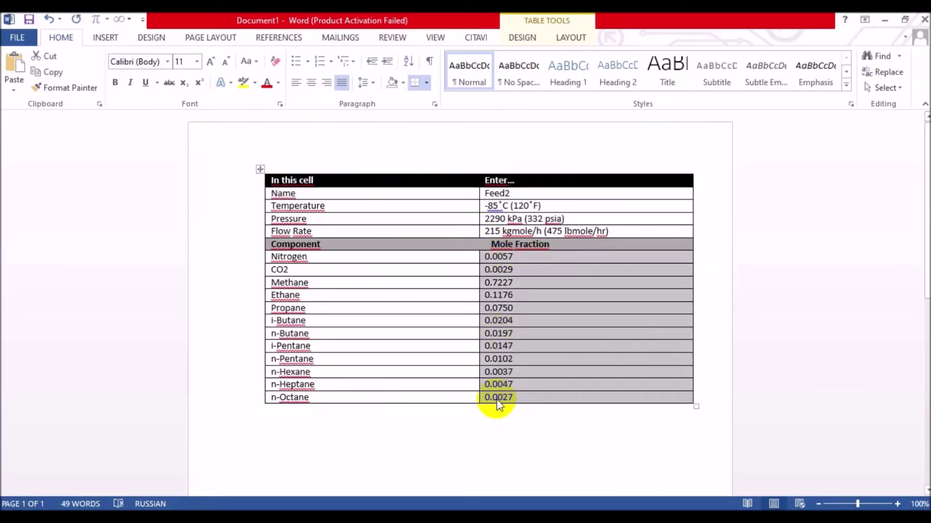
key("alt+Tab")
left_click(435, 150)
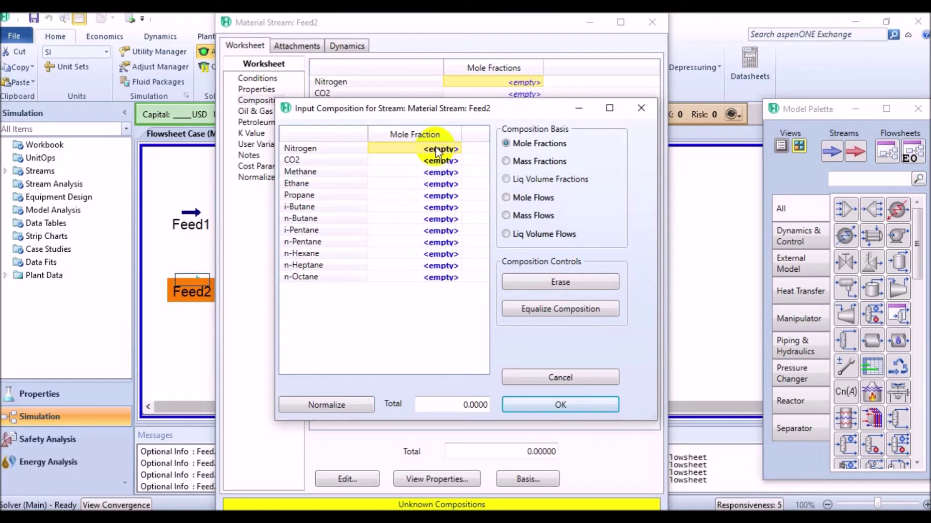
key("ctrl+v")
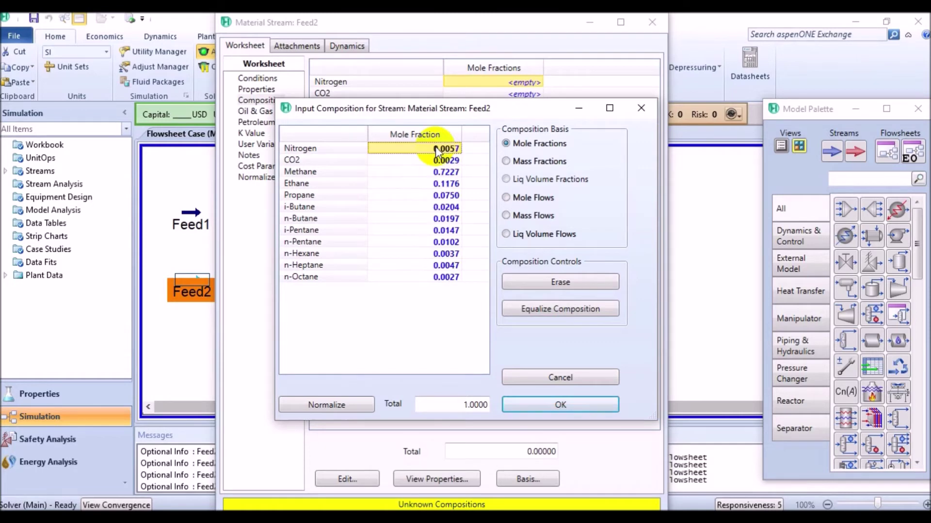
left_click(535, 409)
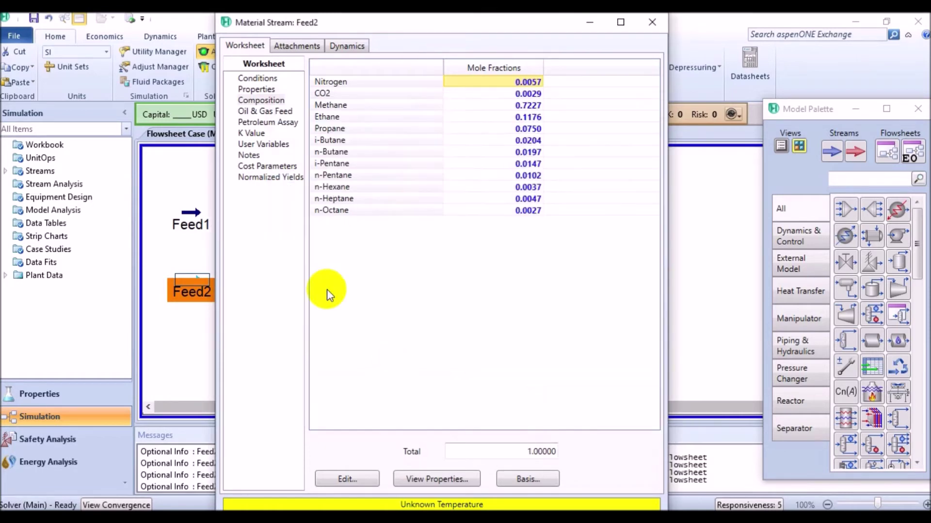
Give Feed2 a temperature of -85 °C, pressure 2290 kPa and molar flow 215 kgmole/h
left_click(252, 80)
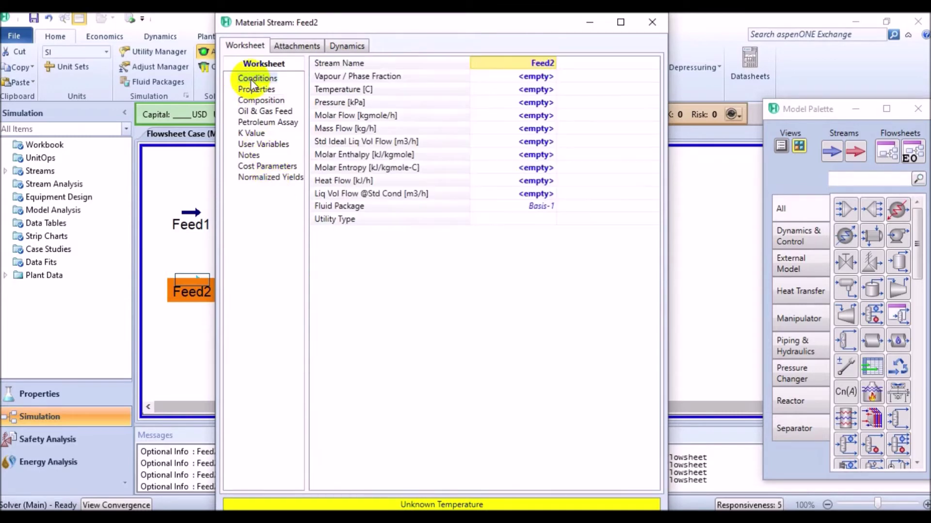
left_click(531, 87)
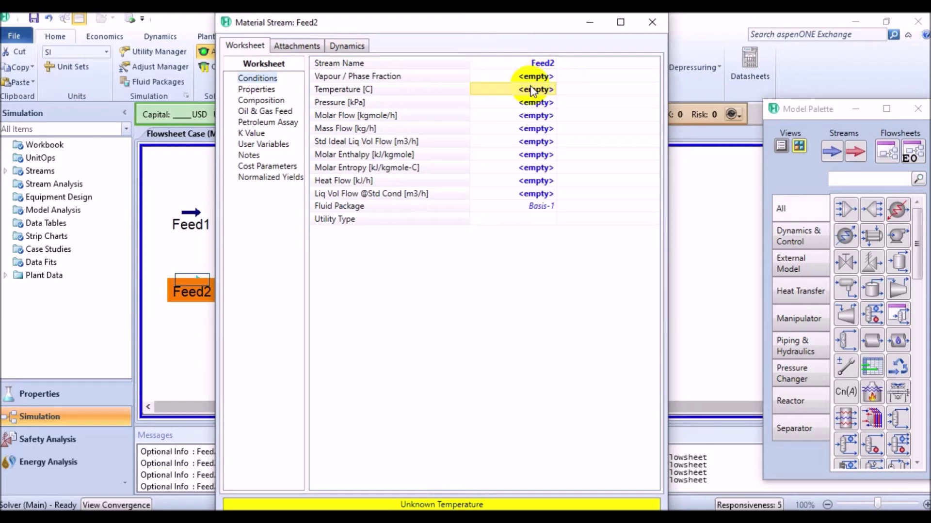
left_click(531, 88)
type("-85")
key("Return")
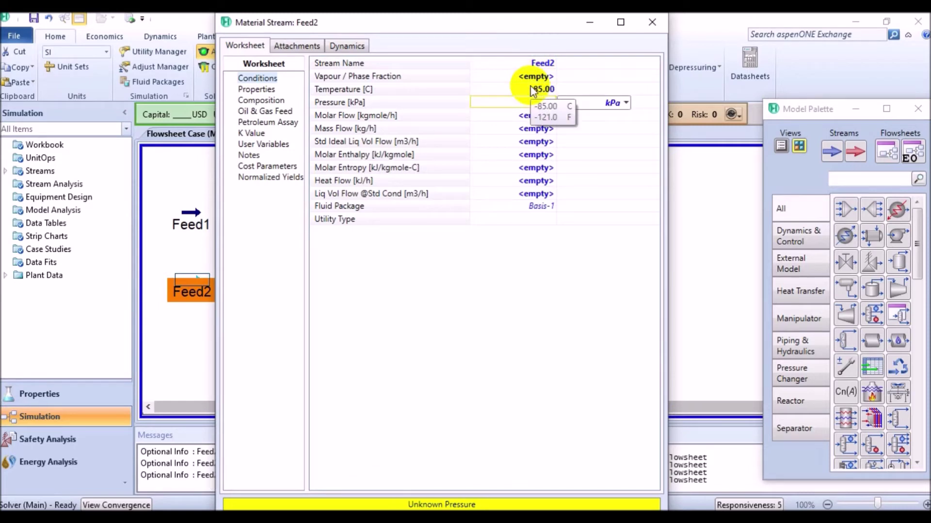
type("2290")
key("Return")
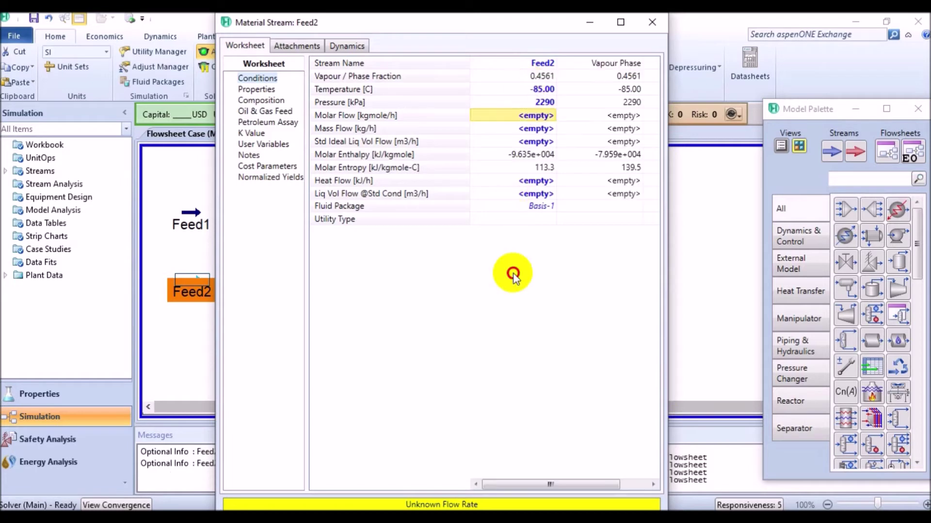
type("215")
key("Return")
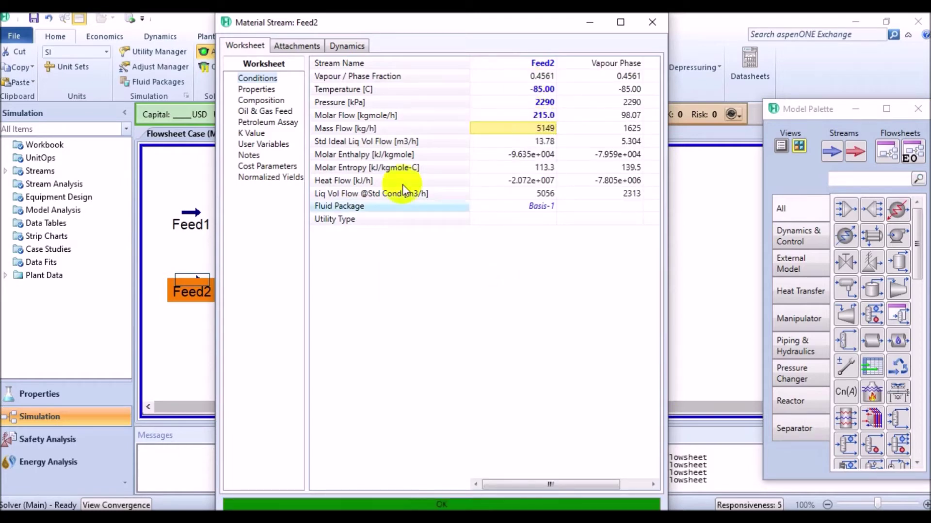
Check Feed2's vapour fraction of 0.4561 and close its window
left_click(611, 65)
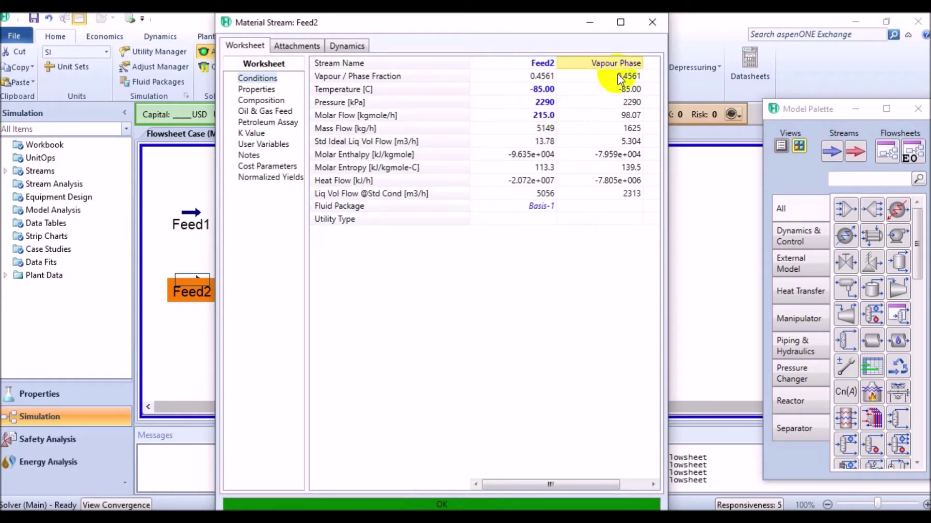
left_click(617, 76)
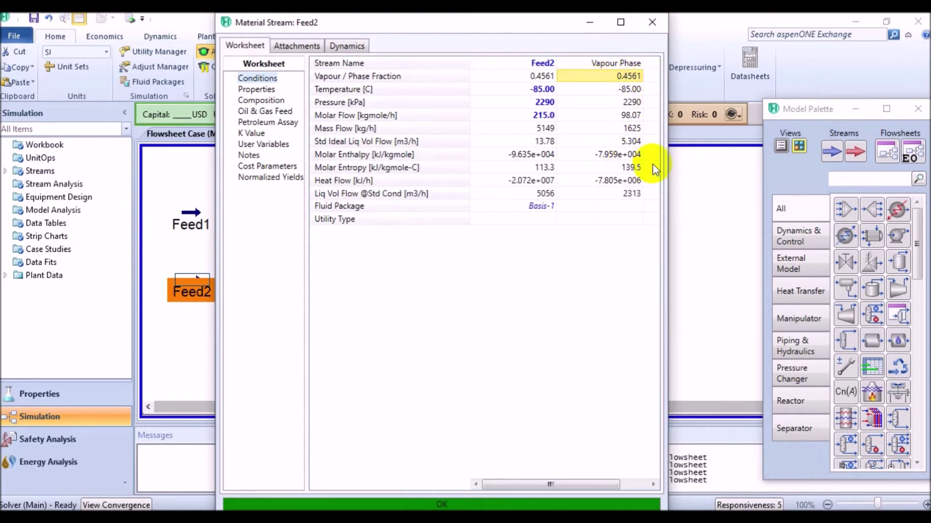
left_click(657, 29)
left_click(417, 330)
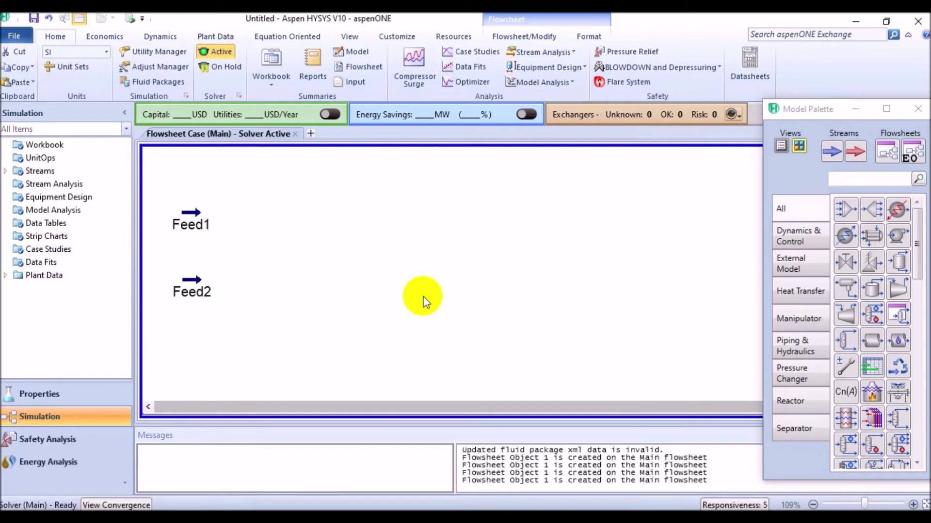
Place an energy stream below Feed2 and name it EX Duty
left_click(855, 152)
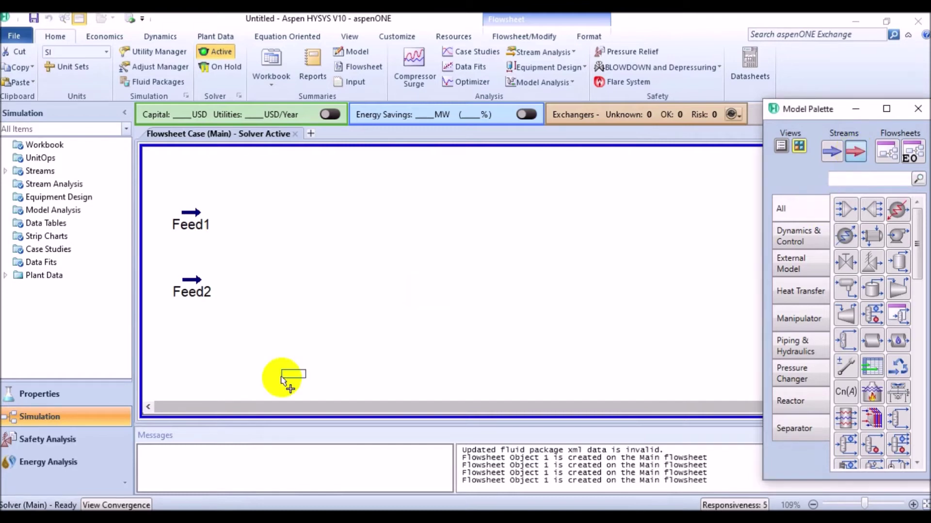
left_click(177, 349)
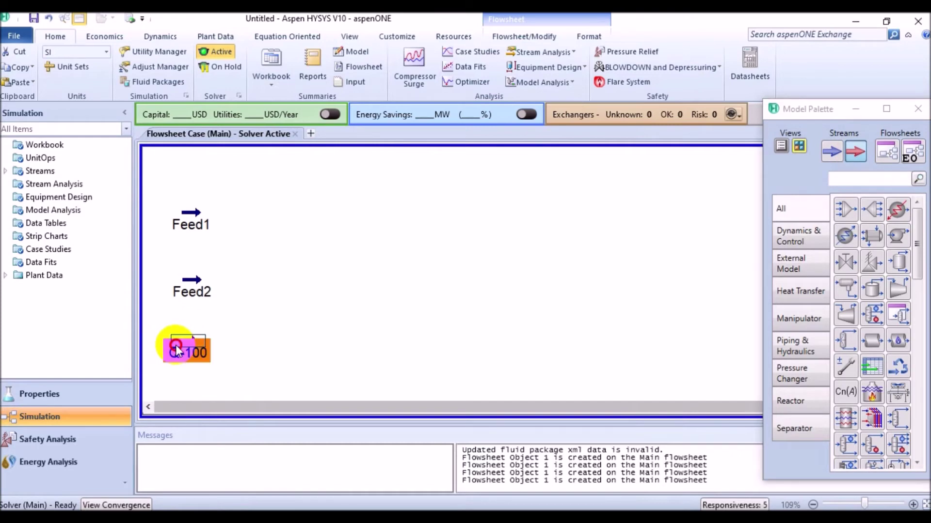
double_click(177, 349)
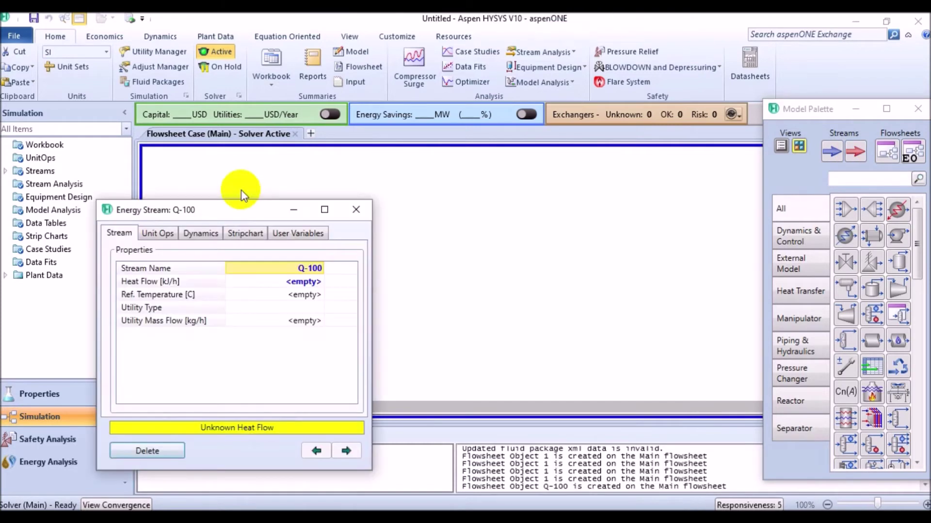
left_click_drag(222, 206, 416, 132)
left_click(507, 194)
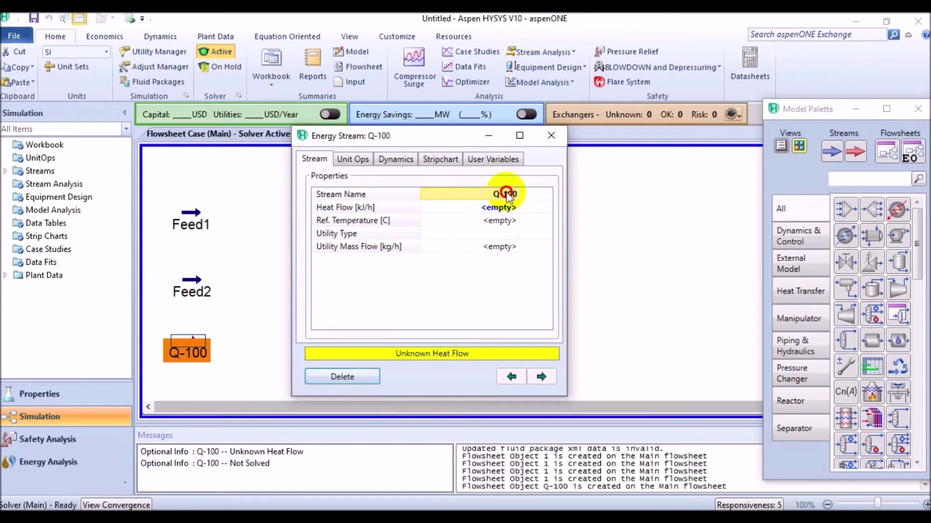
type("EX Duty")
key("Return")
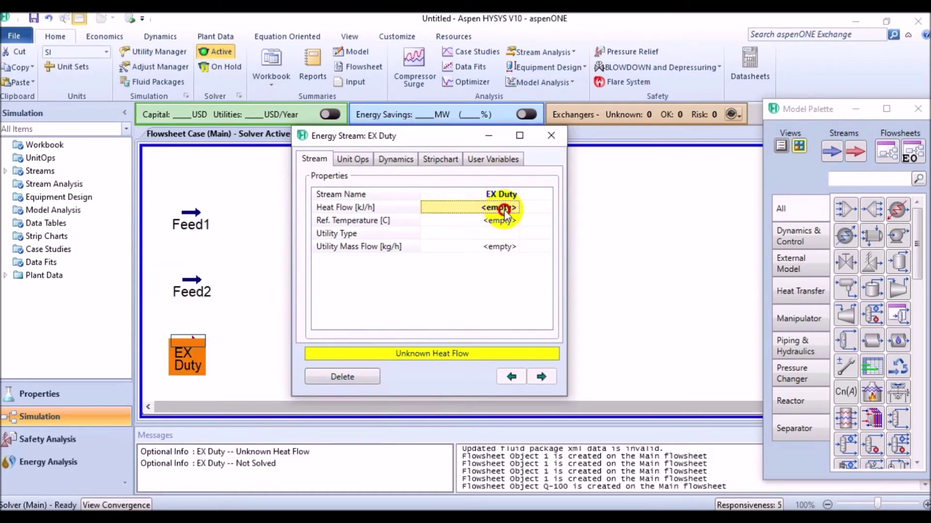
Set EX Duty's heat flow to 2100000 kJ/h and close its window
left_click(502, 208)
type("210")
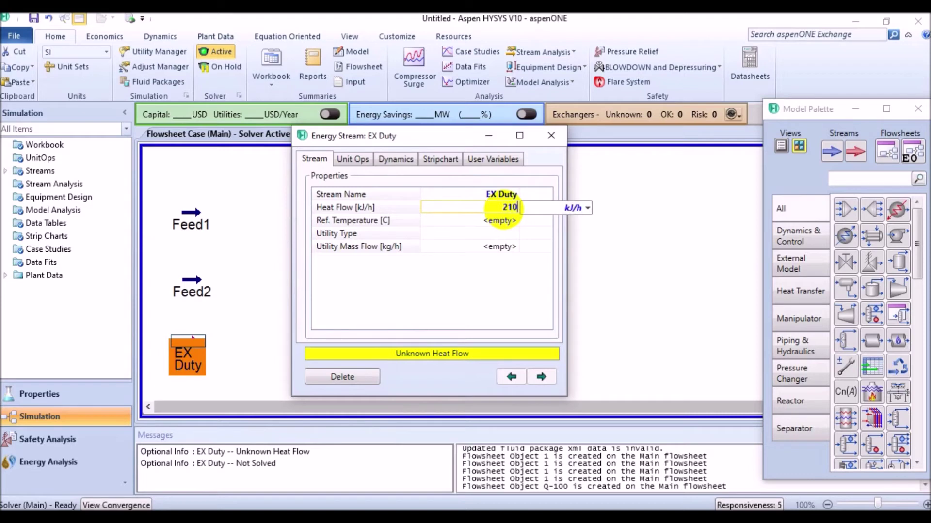
type("0000")
key("Return")
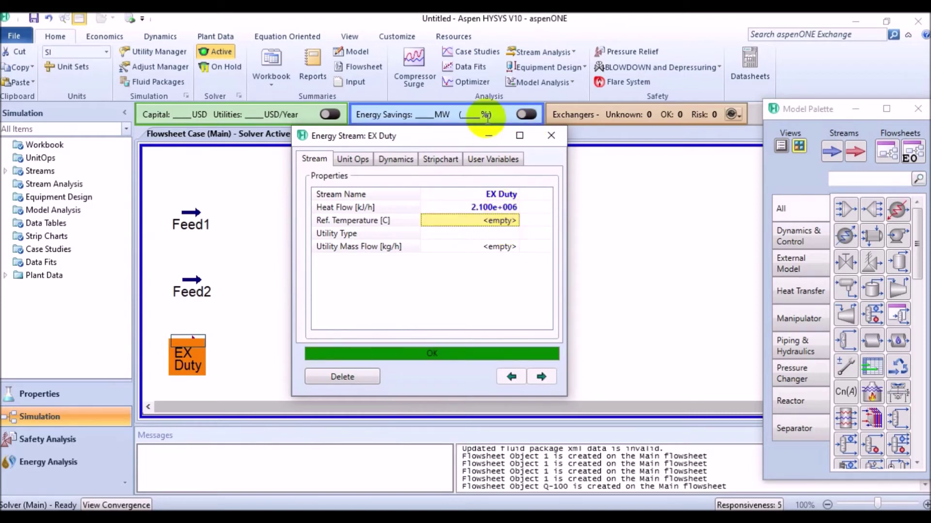
left_click(551, 136)
left_click(274, 367)
Search 'reboiled', drop a Reboiled Absorber on the flowsheet, and open its Input Expert to rename it
left_click(848, 178)
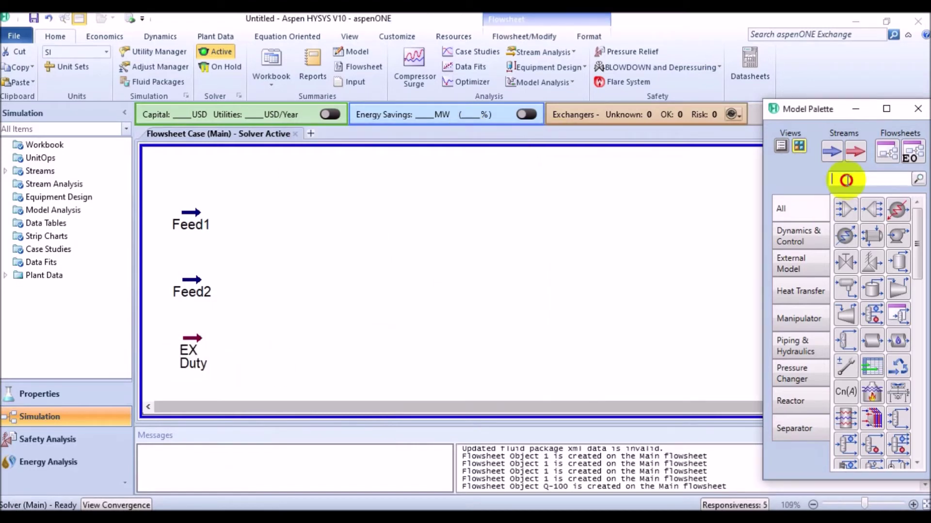
type("reboiled")
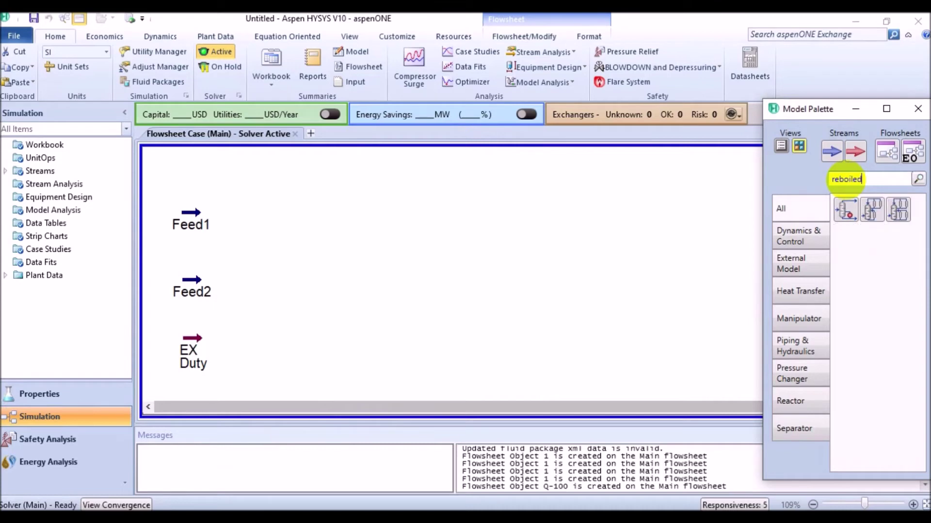
left_click_drag(845, 215, 266, 358)
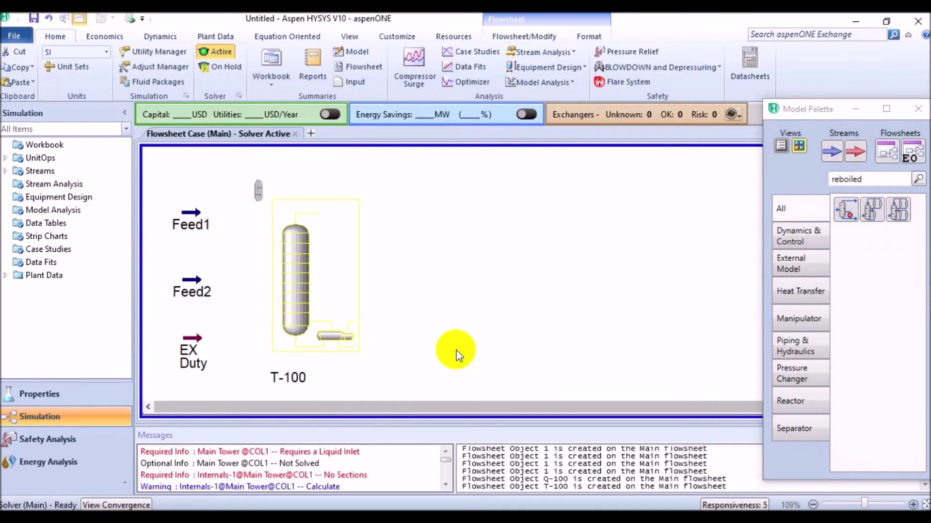
double_click(332, 310)
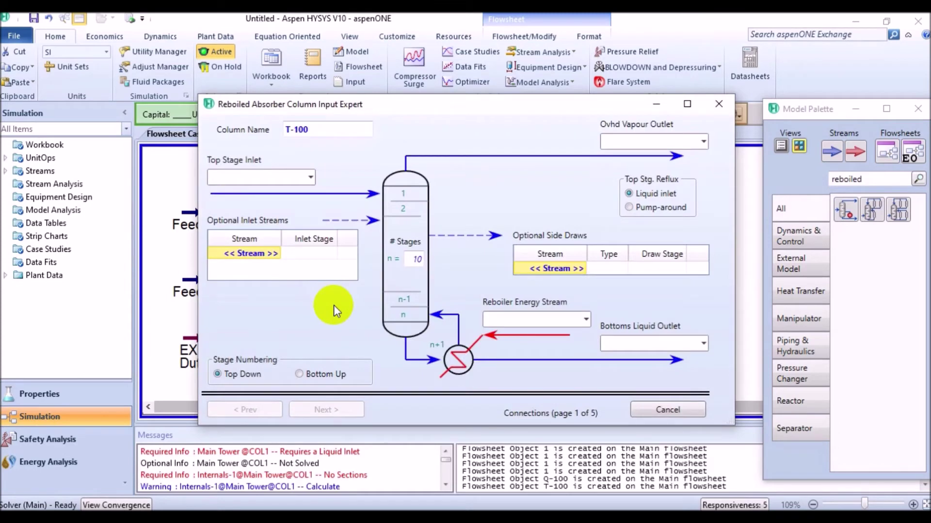
left_click(328, 130)
Name the column DC 1 and feed Feed1 to the top stage
type("DC1")
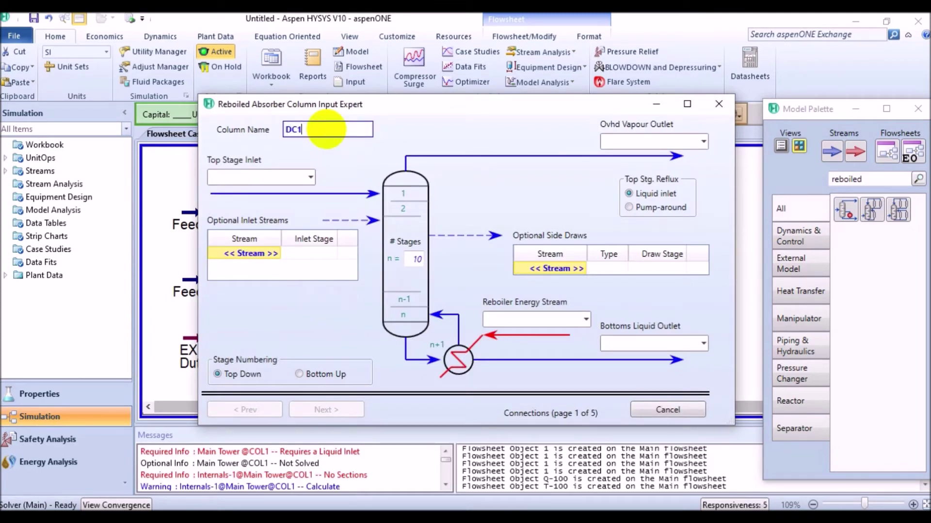
type(" 1")
key("Return")
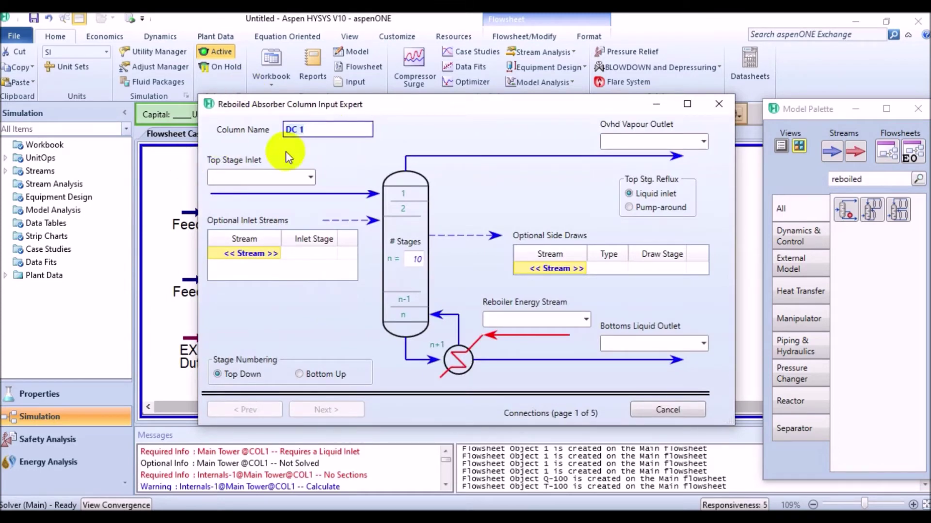
left_click(309, 184)
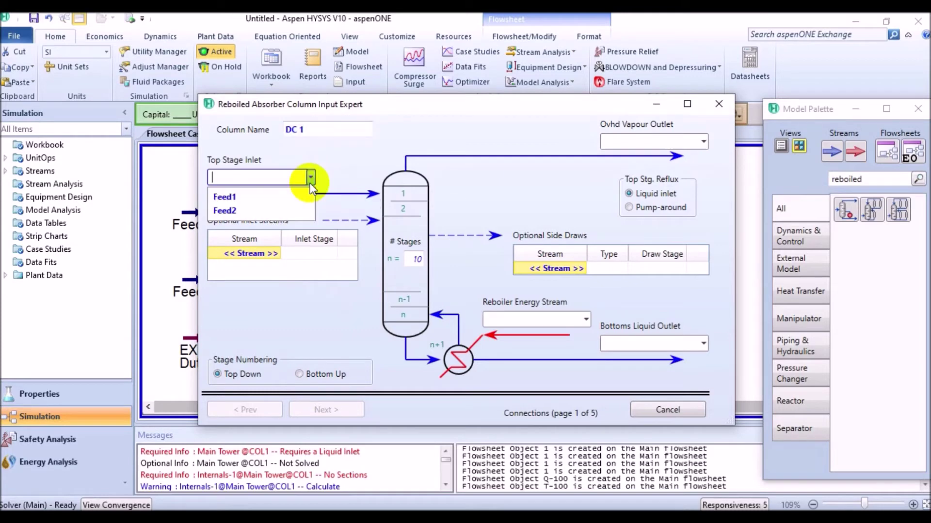
left_click(257, 194)
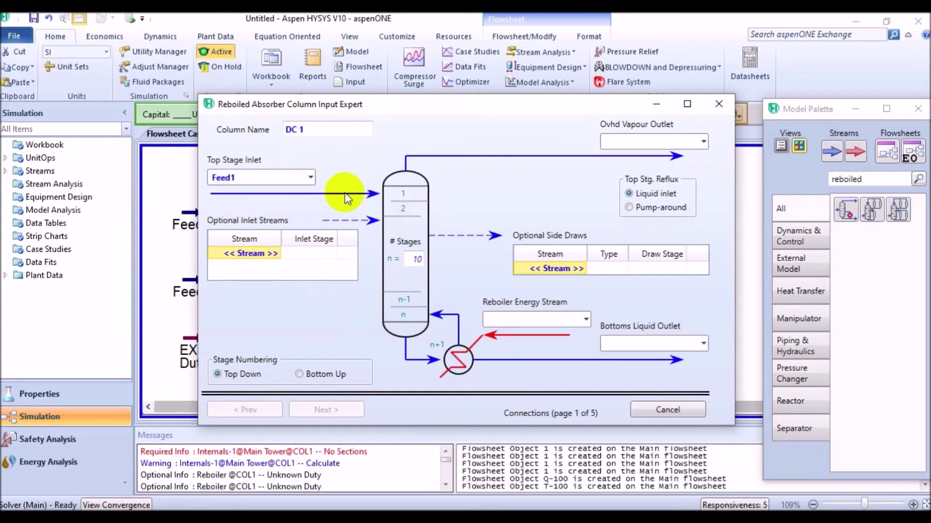
Add Feed2 as an inlet at stage 2_Main Tower and EX Duty at stage 4_Main Tower
left_click(243, 254)
left_click(277, 254)
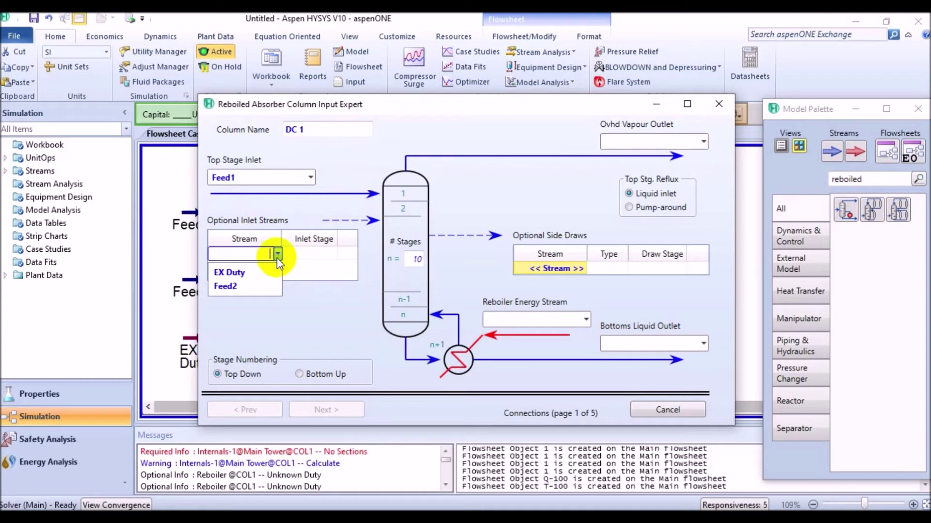
left_click(253, 285)
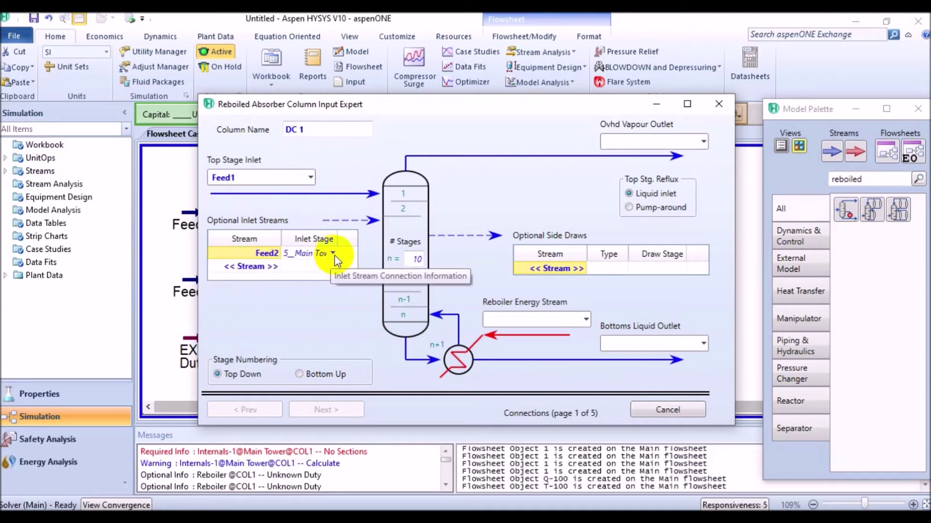
left_click(334, 255)
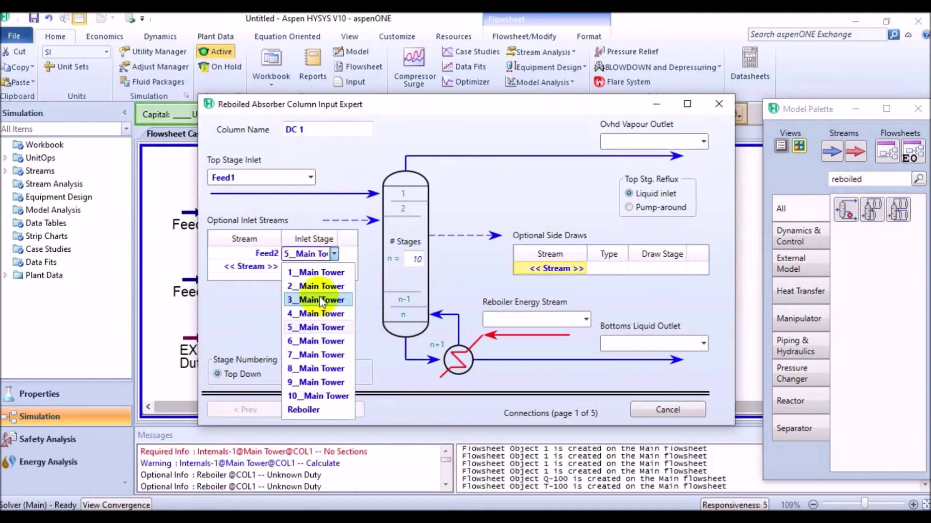
left_click(314, 292)
left_click(272, 267)
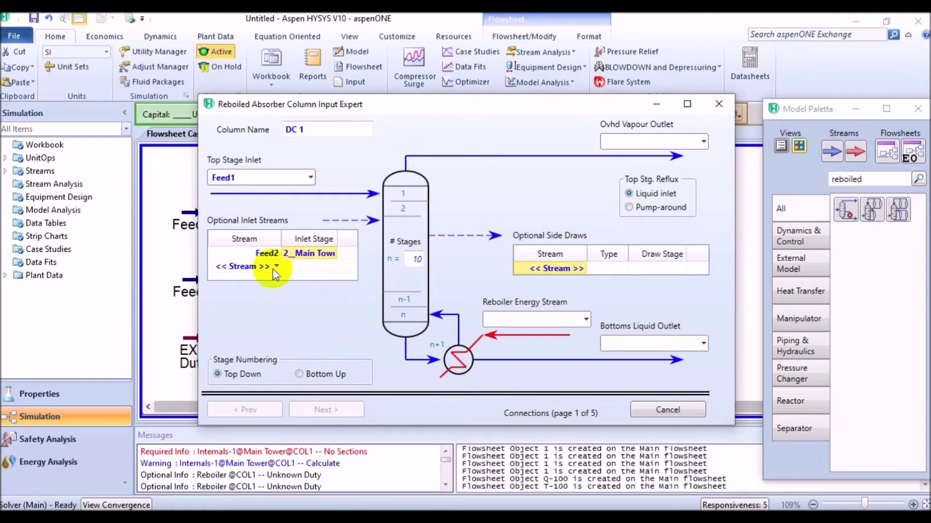
left_click(278, 267)
left_click(249, 286)
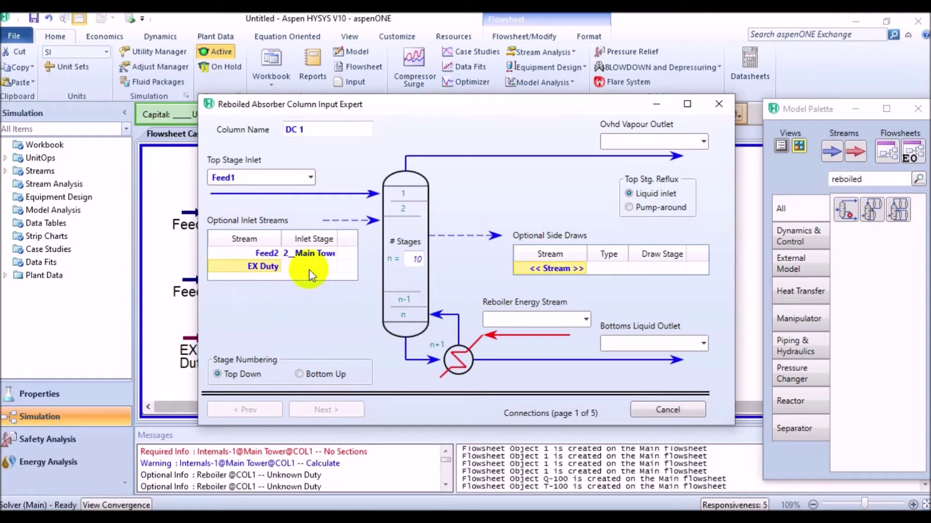
left_click(332, 266)
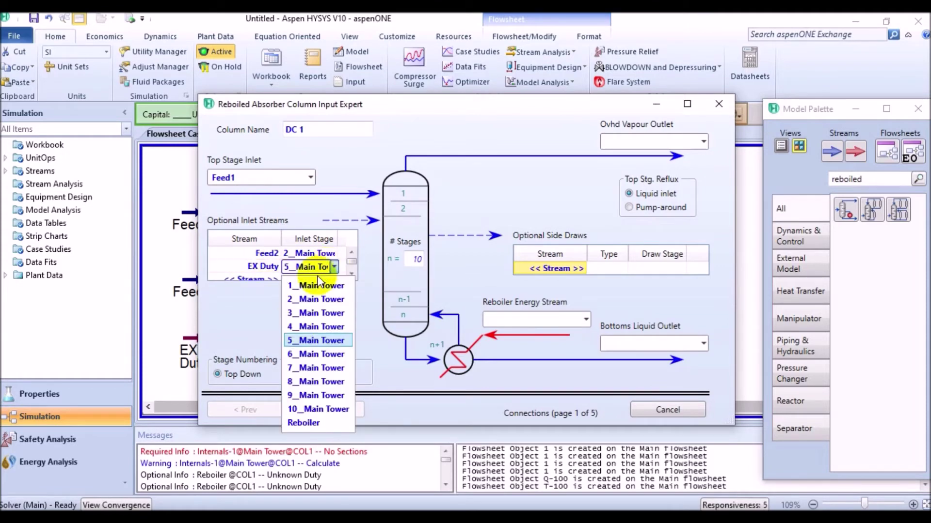
left_click(295, 321)
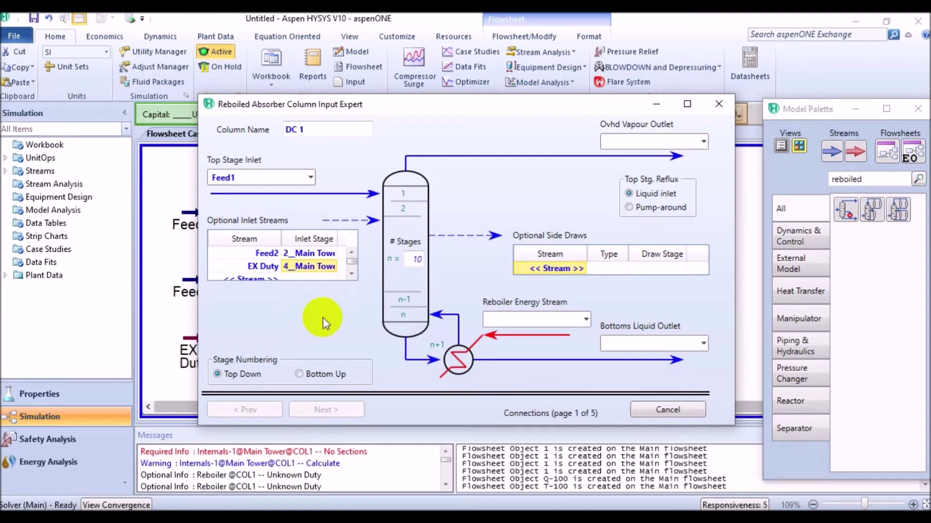
Set the column's number of stages to 10
left_click(419, 260)
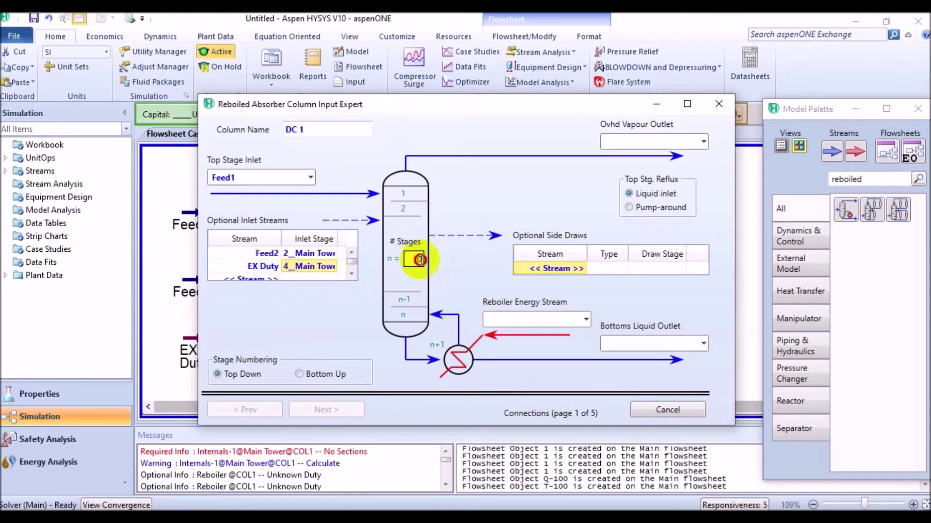
type("10")
left_click(433, 267)
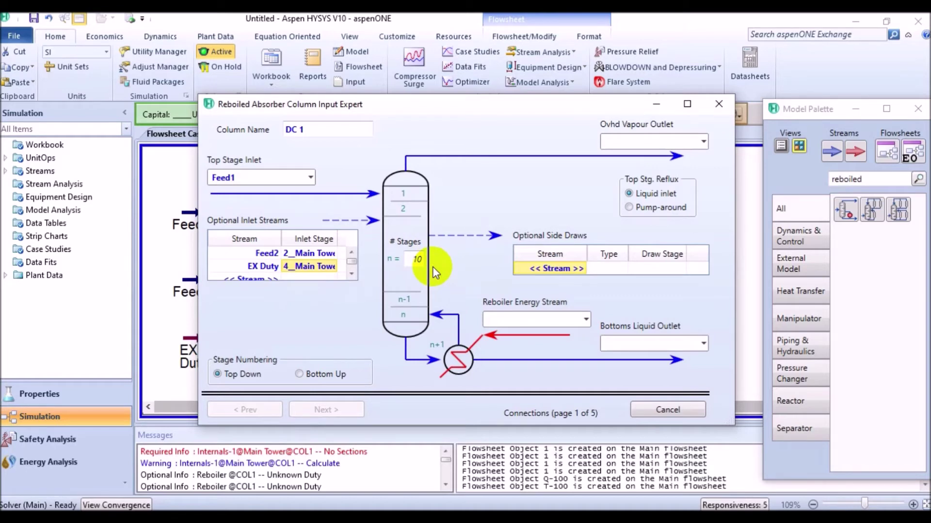
left_click(631, 141)
Name the outlets DC1 Ovhd and DC1 Btm and the reboiler duty stream DC1 Reb Q
type("DC1")
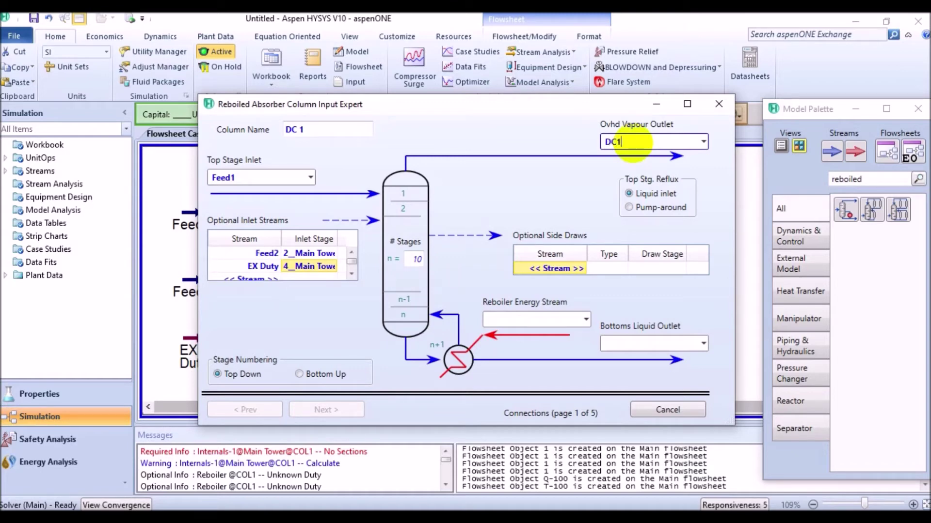
type(" Ovhd")
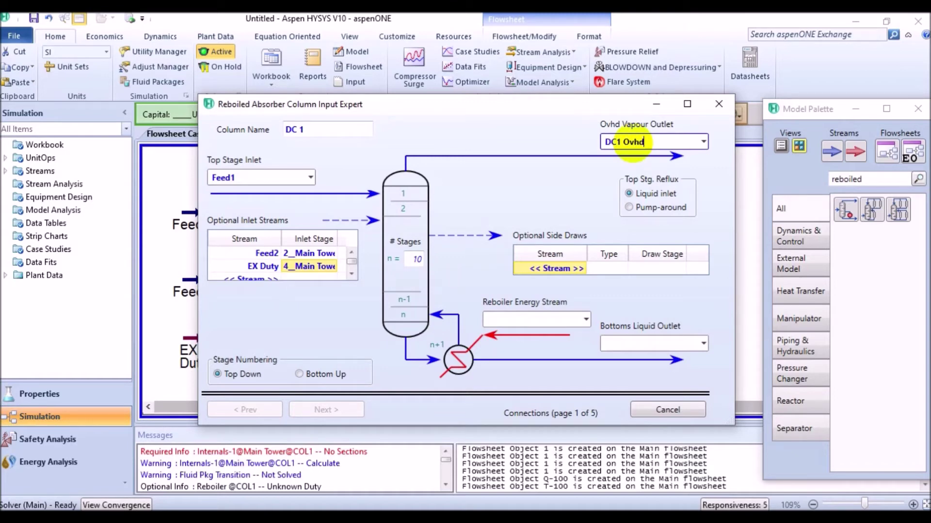
left_click(639, 344)
type("DC1")
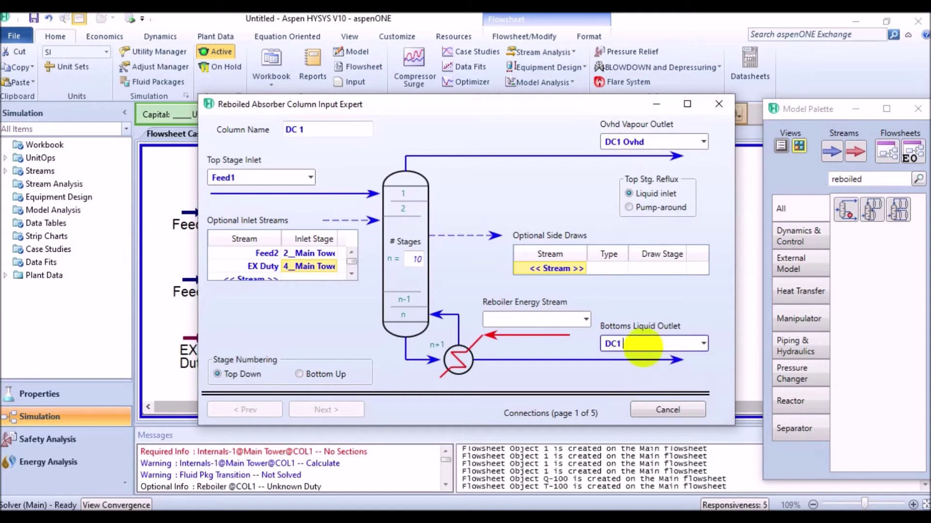
type(" Btm")
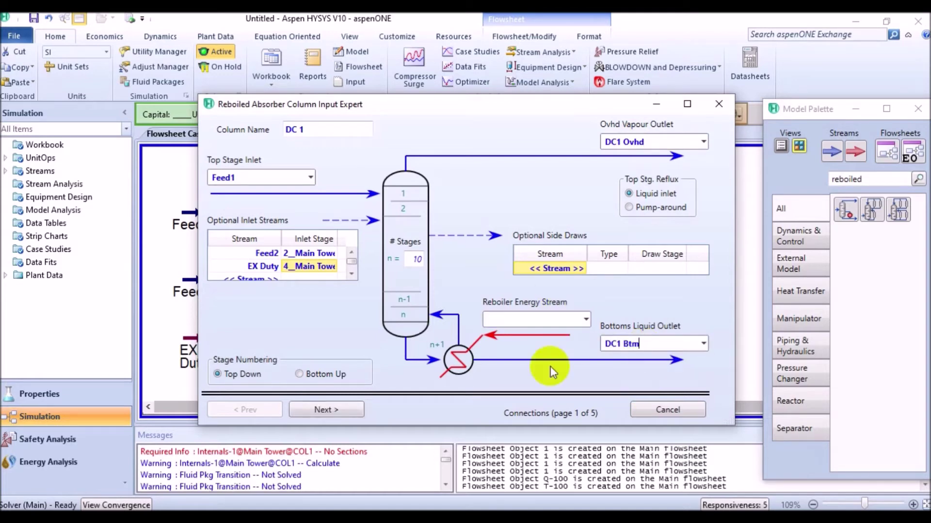
left_click(509, 320)
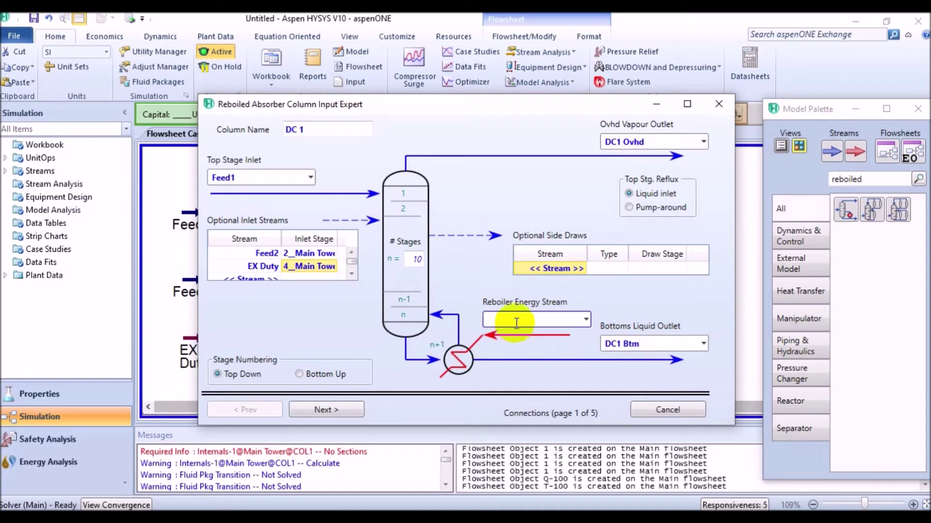
type("DC1 Reb Q")
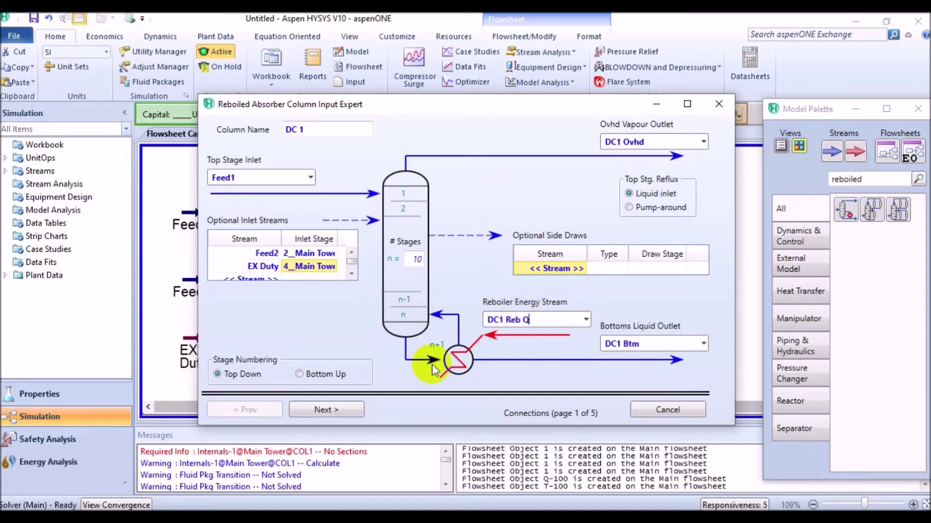
left_click(335, 420)
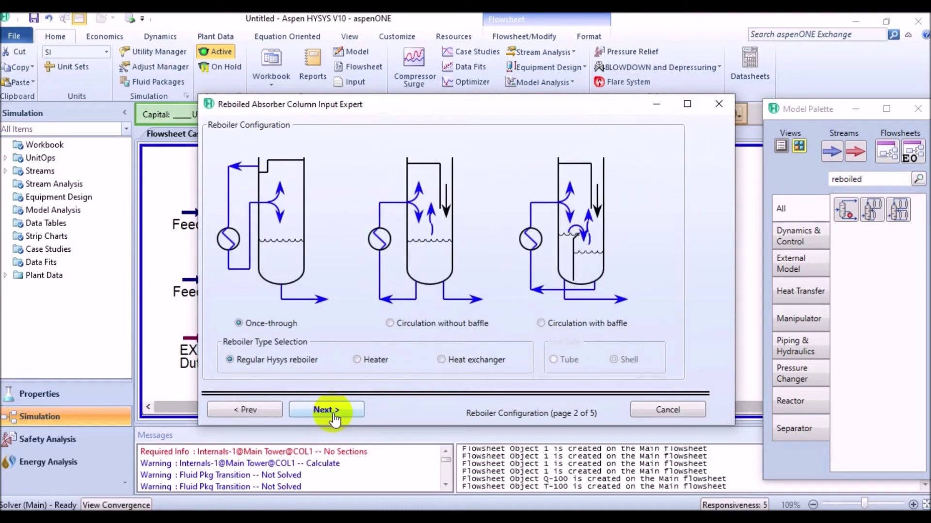
Keep the default reboiler and set top stage pressure 2275 kPa, reboiler pressure 2310 kPa
left_click(332, 411)
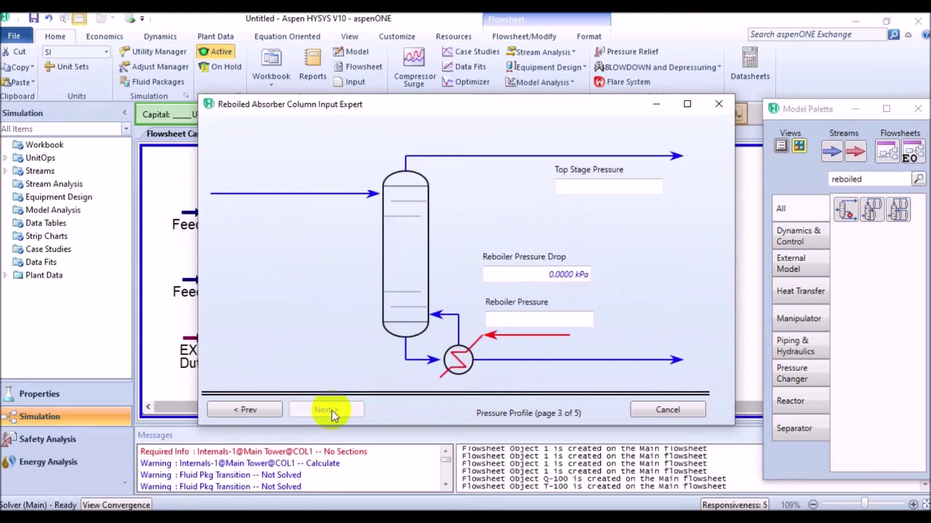
left_click(601, 188)
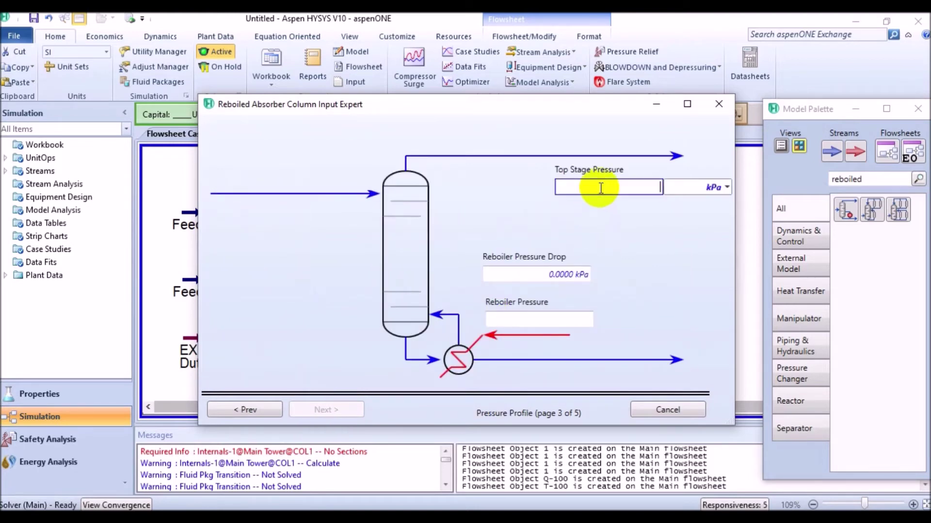
left_click(499, 166)
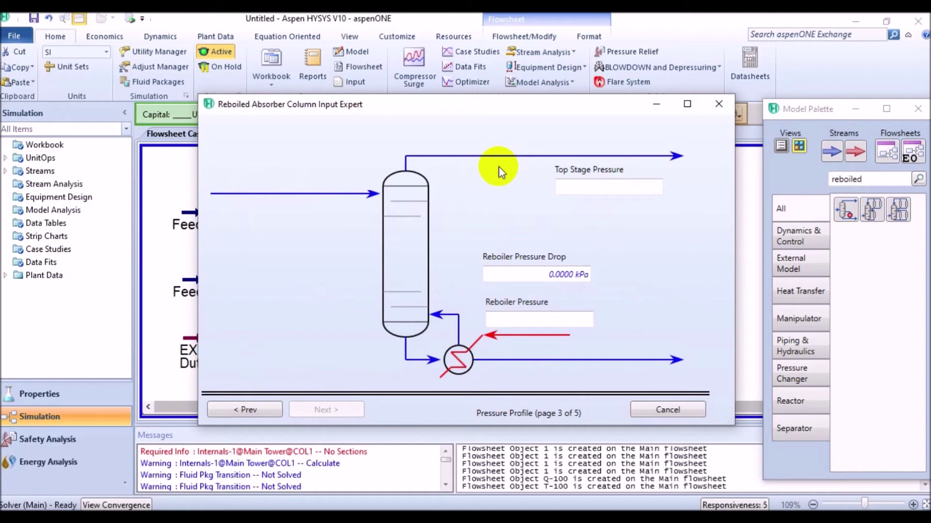
left_click(600, 188)
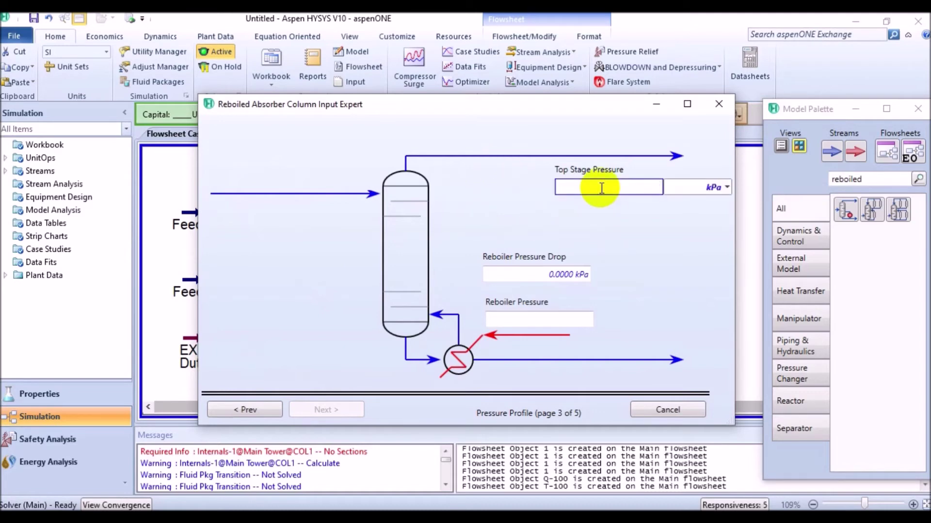
type("2275")
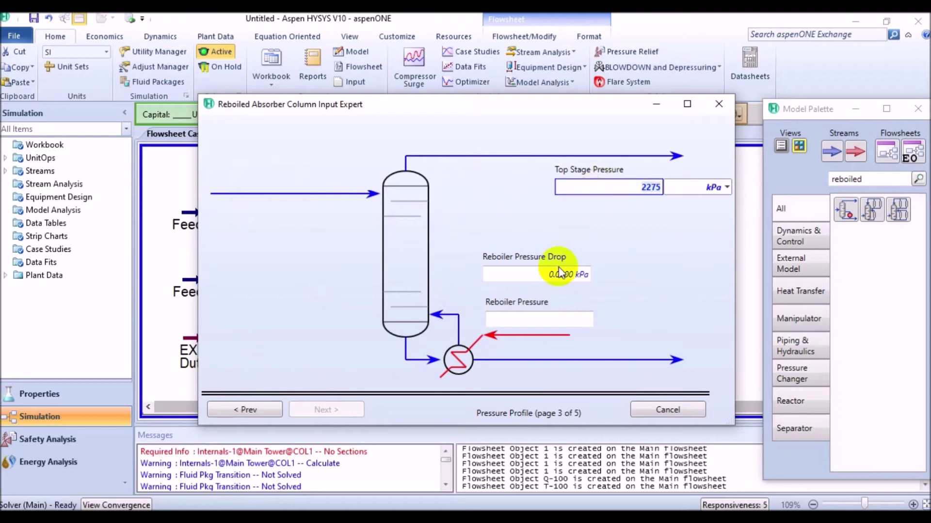
left_click(553, 320)
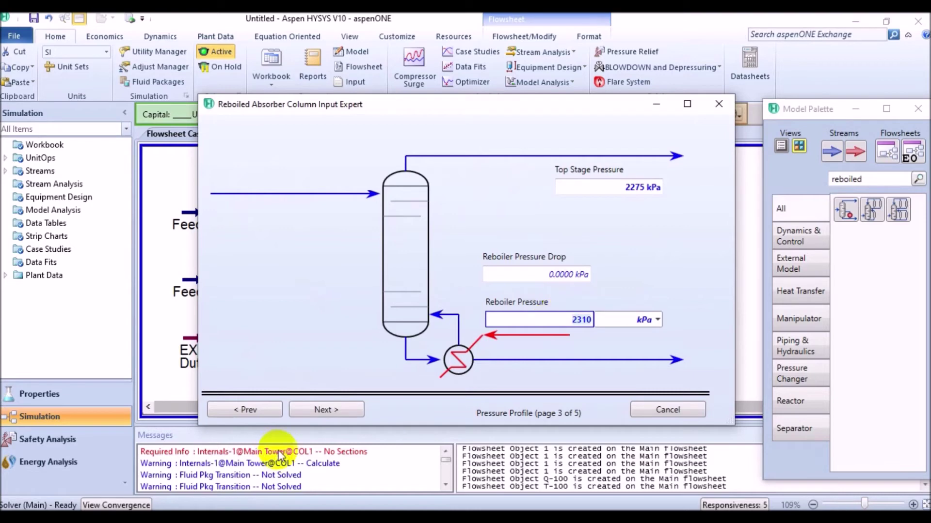
Enter temperature estimates of -88 °C for the top stage and 27 °C for the reboiler
left_click(327, 410)
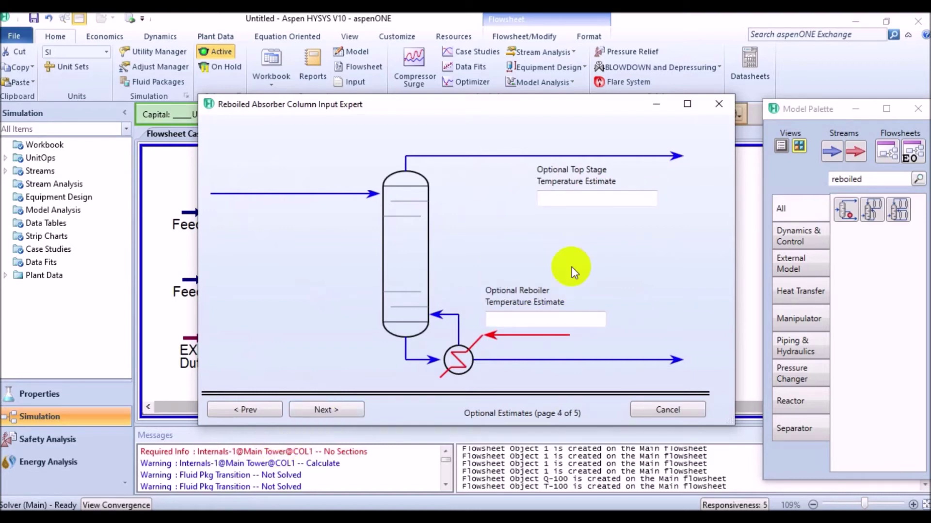
left_click(611, 196)
type("-88")
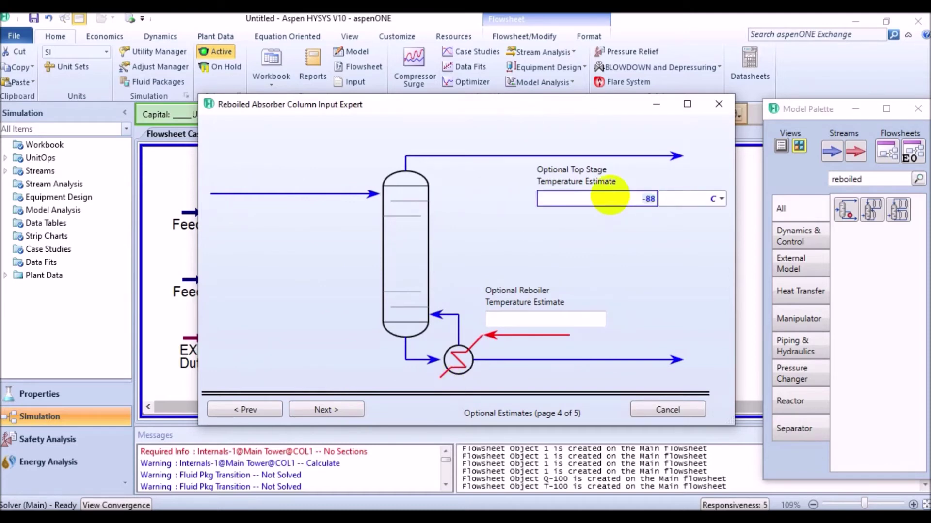
key("Return")
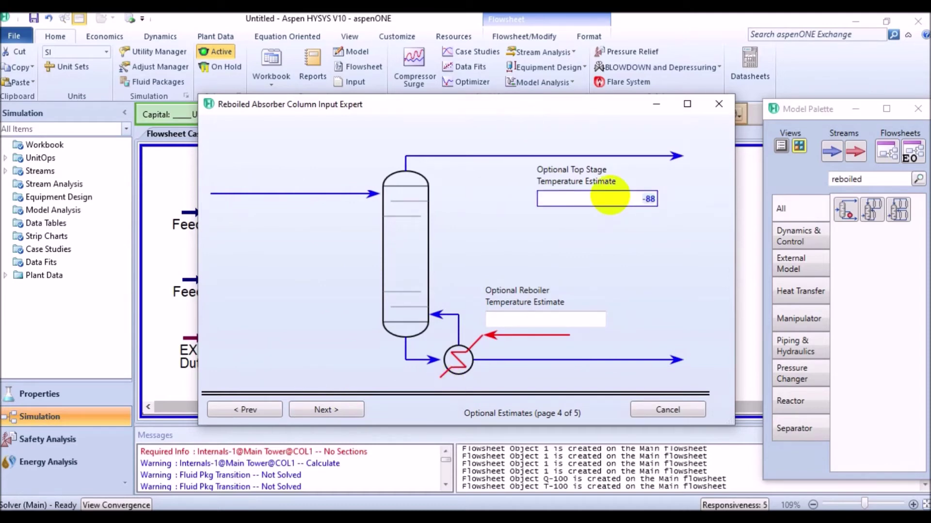
key("Tab")
type("27")
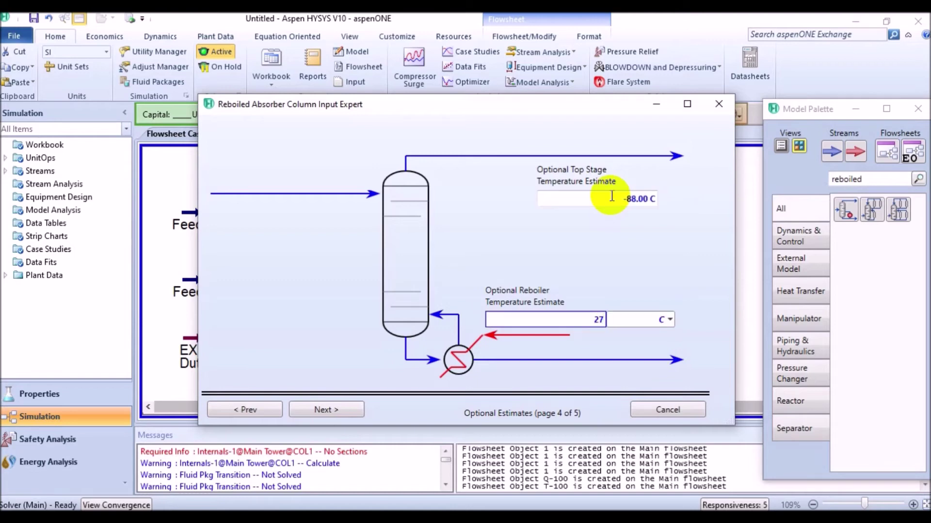
left_click(326, 410)
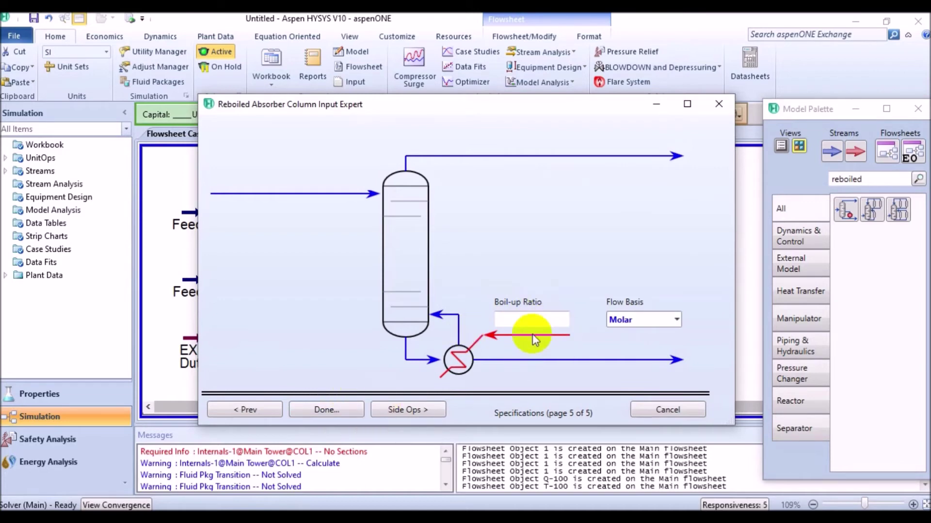
Finish the column setup and move the DC 1 window aside
left_click(323, 412)
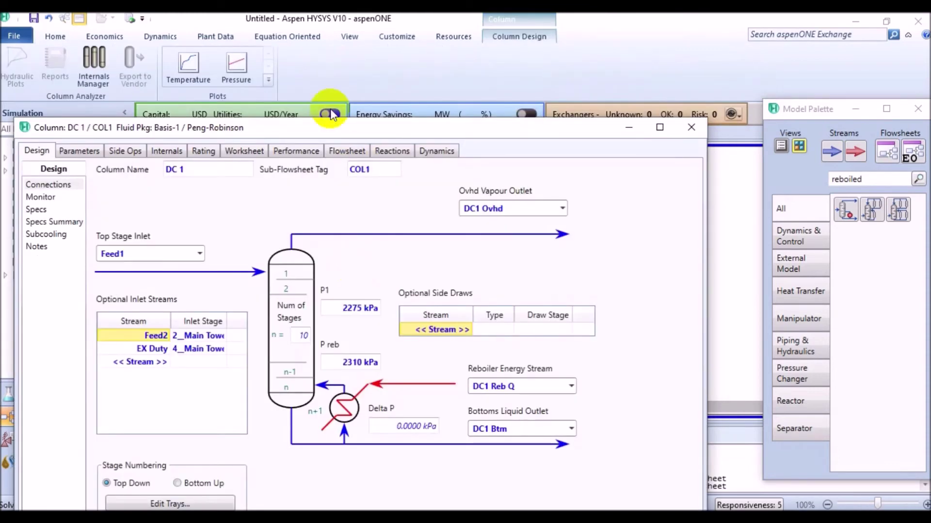
left_click(456, 45)
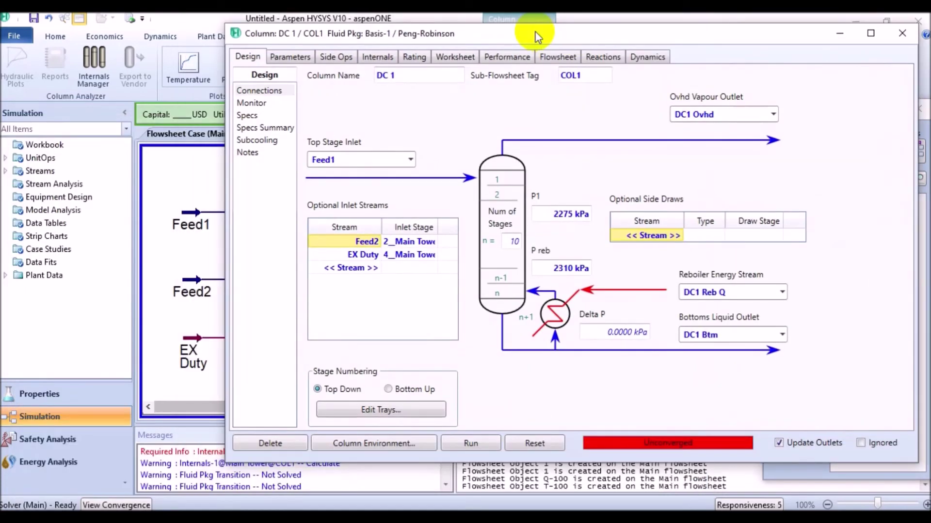
left_click_drag(537, 37, 412, 60)
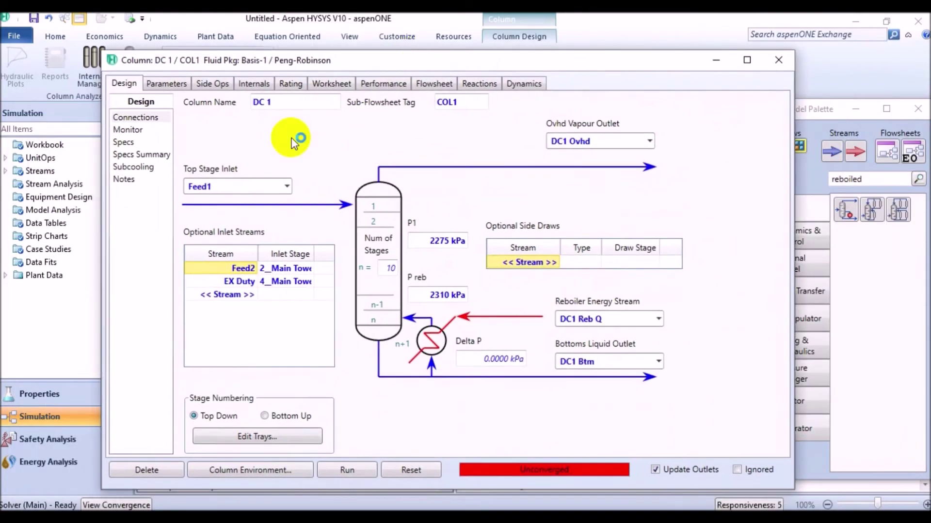
Specify an overhead product rate of 1338 kgmole/h on the Monitor page
left_click(138, 135)
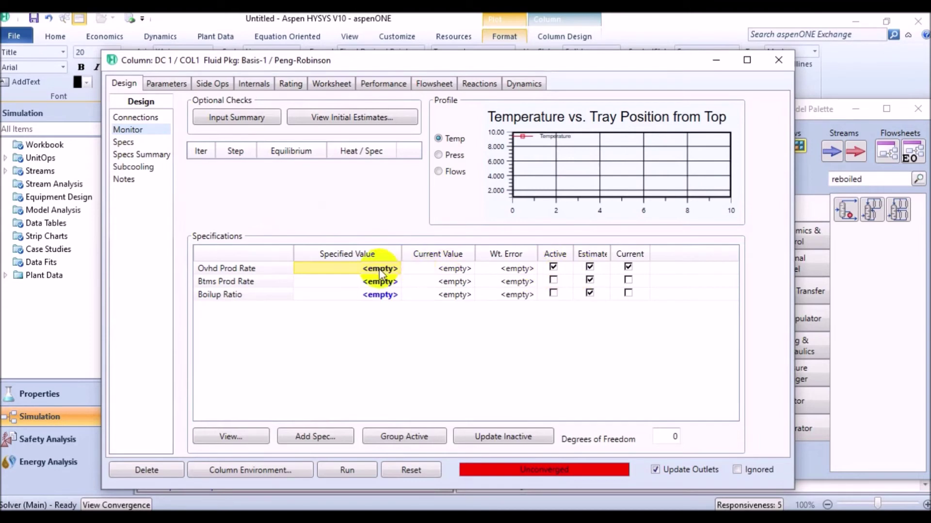
type("13")
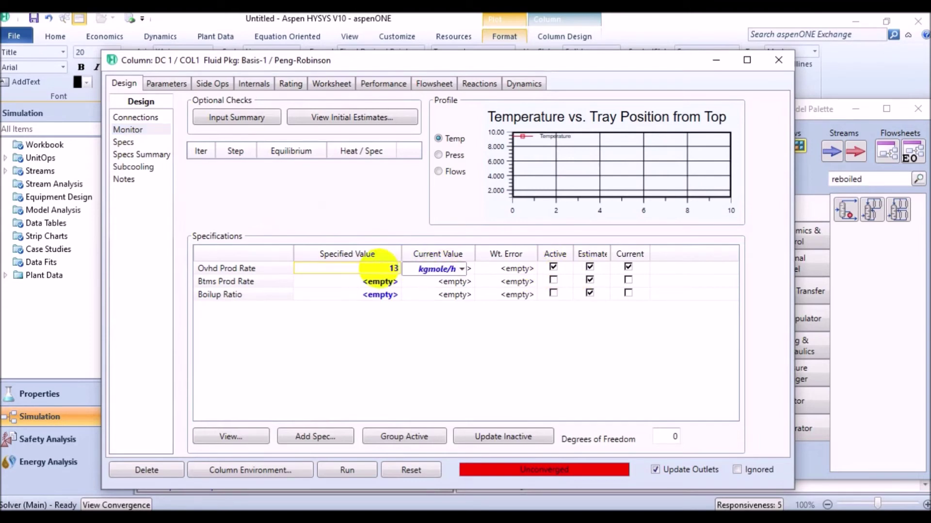
type("38")
key("Return")
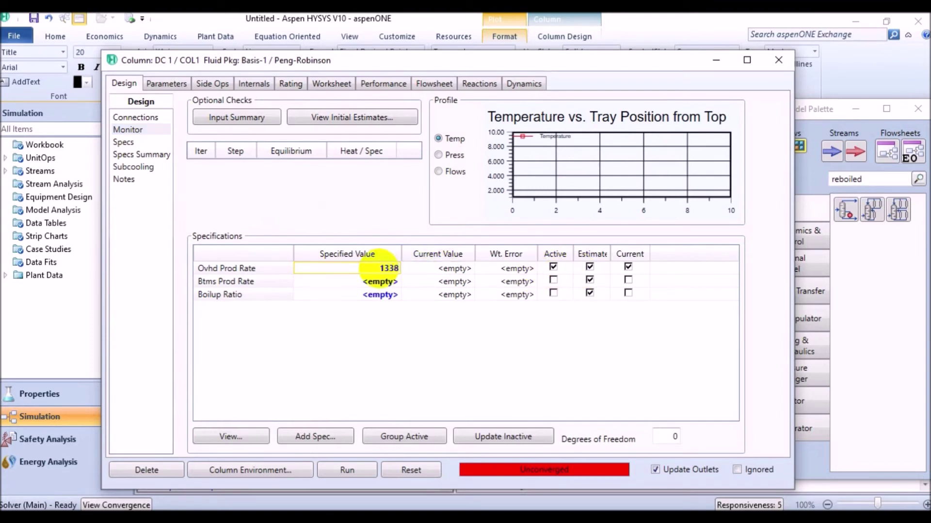
left_click(378, 283)
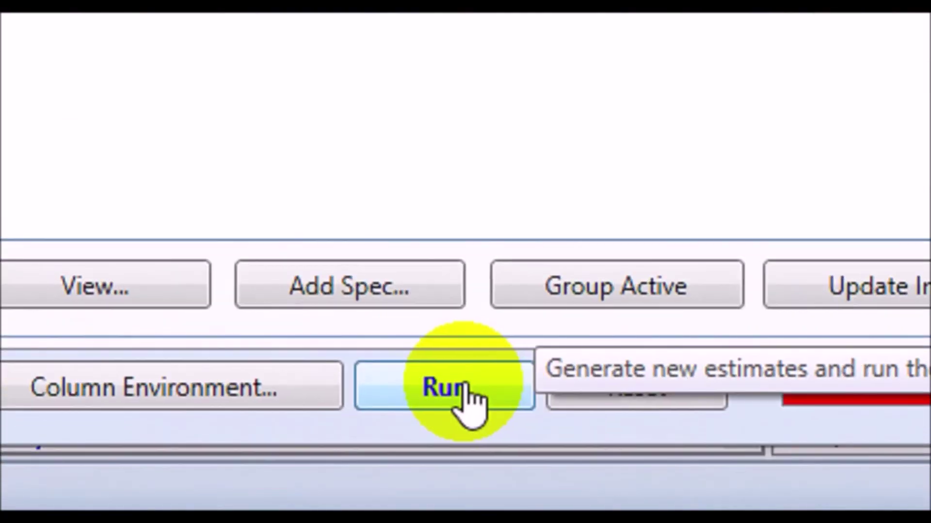
Run DC 1 until it converges with 497.0 bottoms rate and 1.901 boilup ratio
left_click(465, 391)
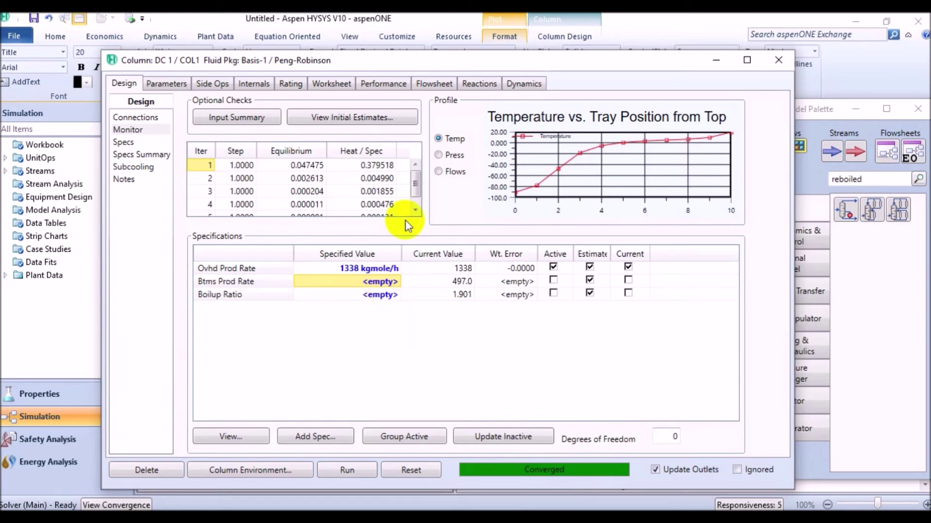
left_click(414, 200)
left_click_drag(414, 199, 413, 182)
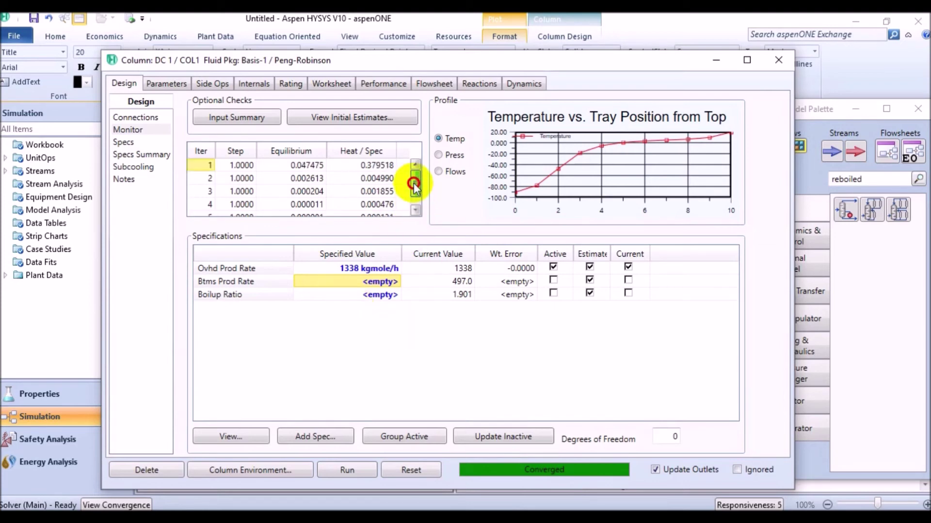
left_click(248, 366)
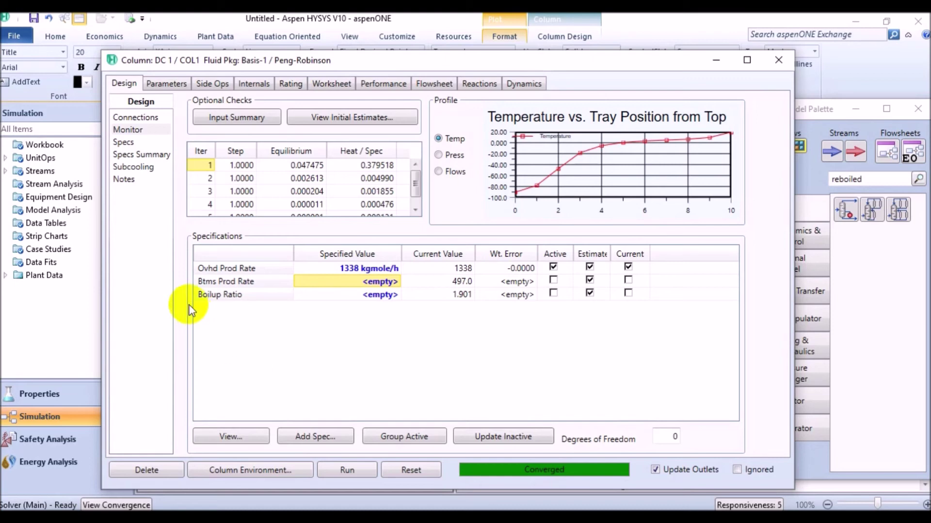
Open DC 1's Specs page and pick Column Component Fraction in Add Specs
left_click(128, 145)
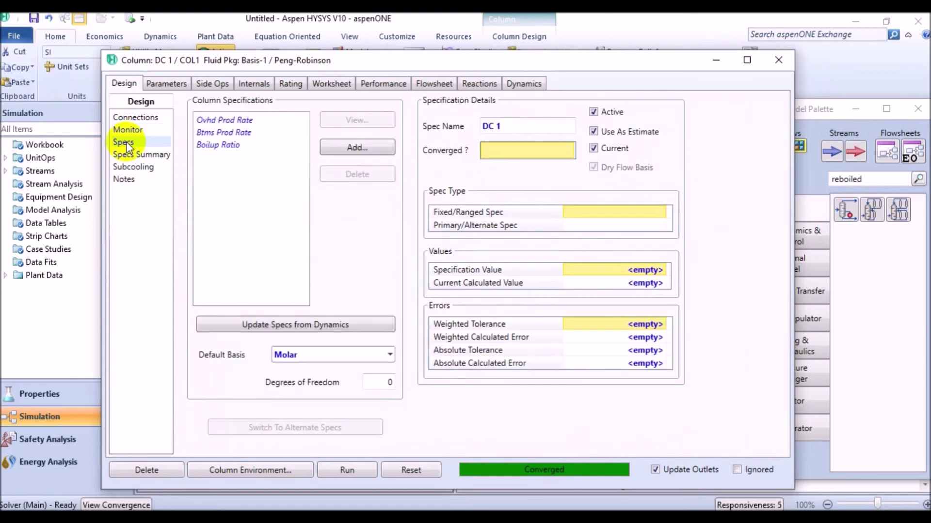
left_click(356, 149)
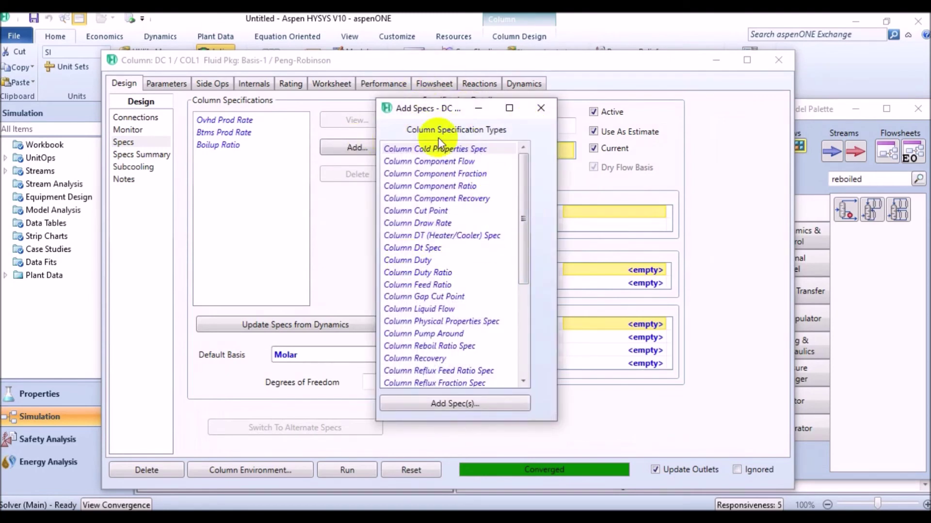
left_click(466, 175)
Add the component fraction spec and name it C1
left_click(461, 403)
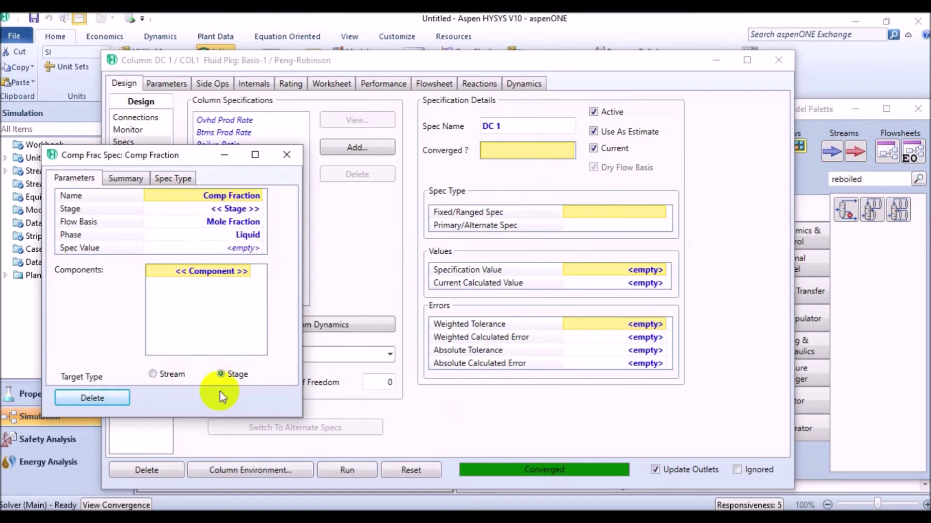
left_click_drag(188, 150, 207, 153)
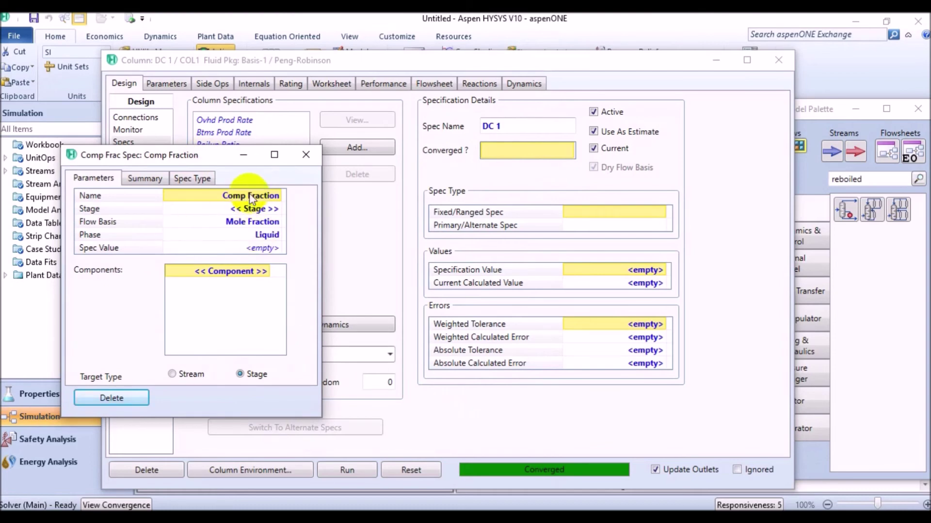
left_click(248, 379)
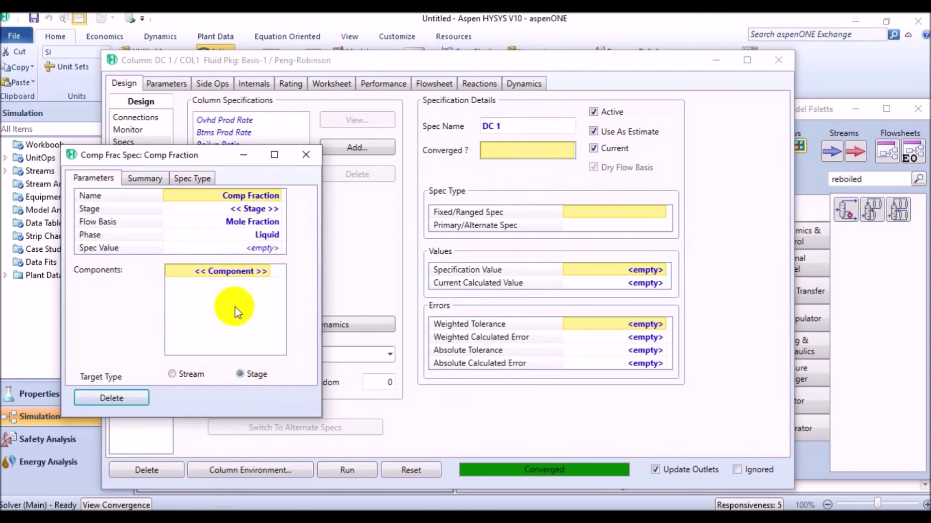
left_click(241, 196)
type("C1")
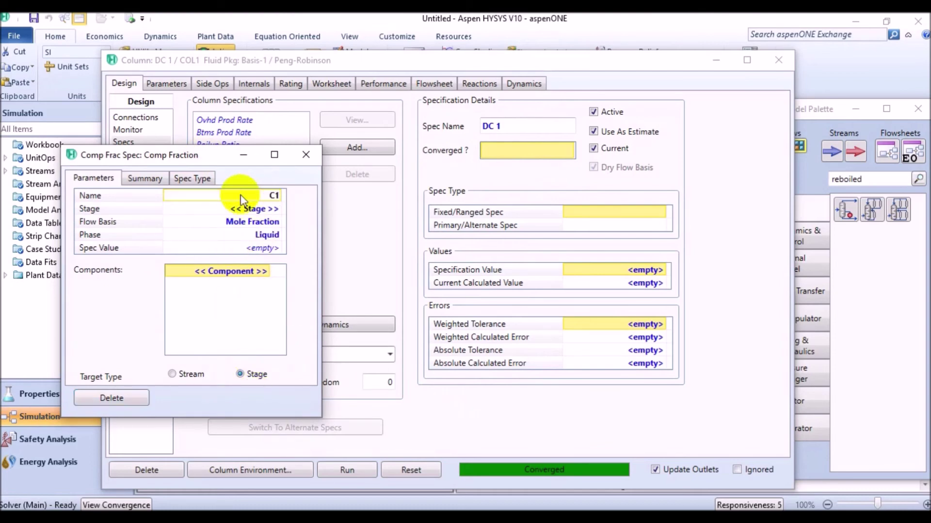
key("Return")
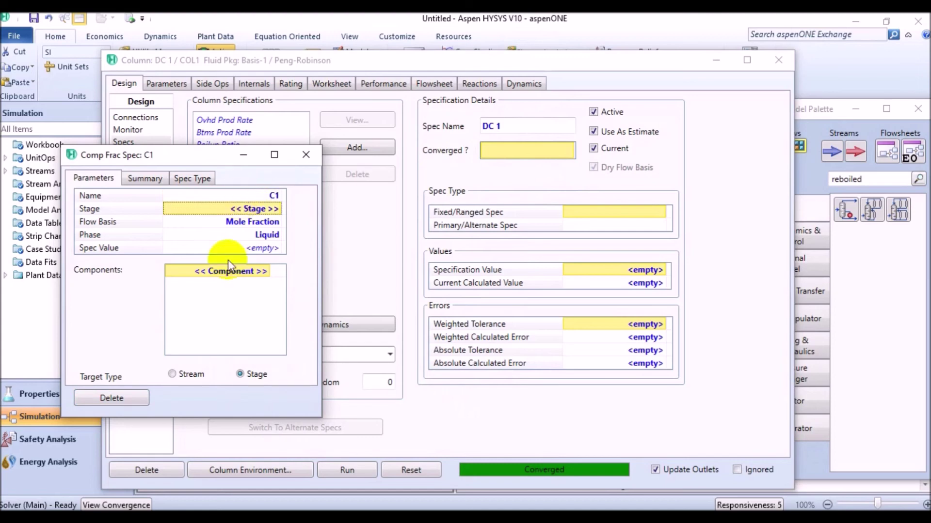
Set C1 to stage 1_Main Tower, vapour phase, methane fraction 0.96
left_click(277, 208)
left_click(238, 228)
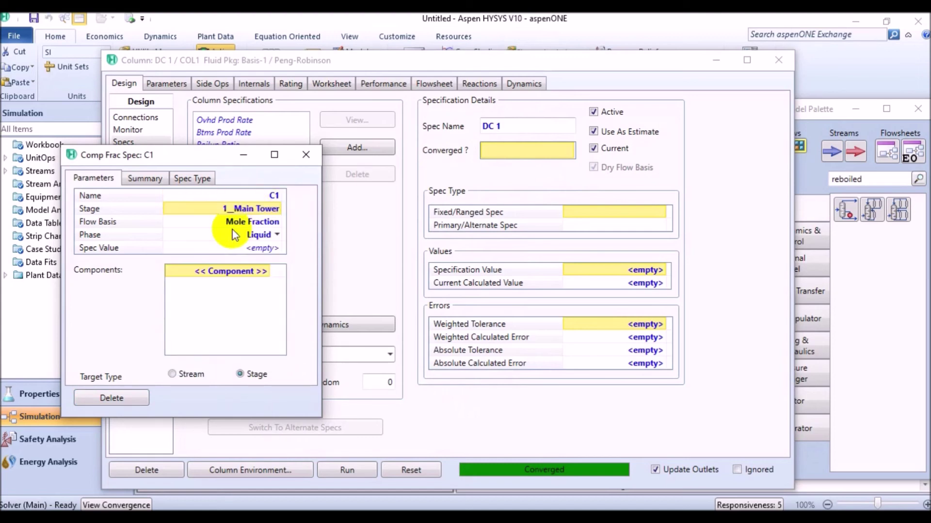
left_click(259, 237)
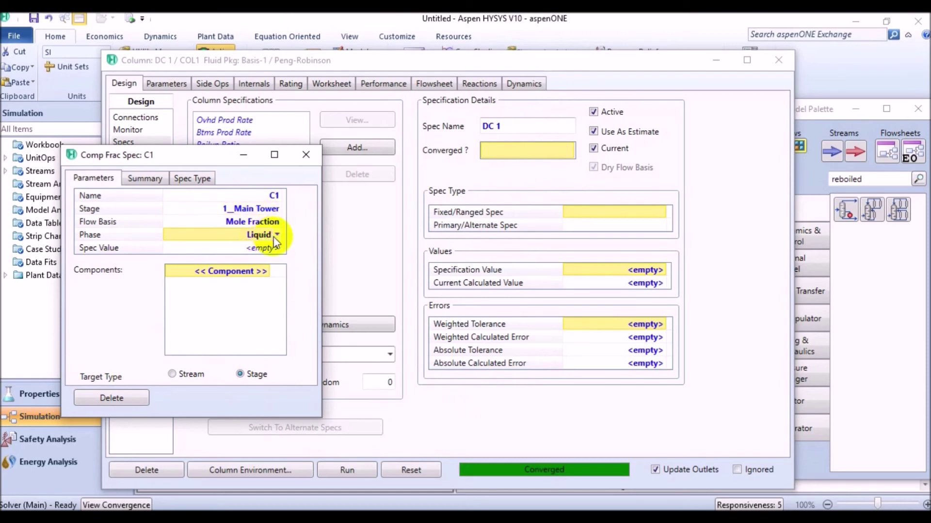
left_click(277, 235)
left_click(235, 268)
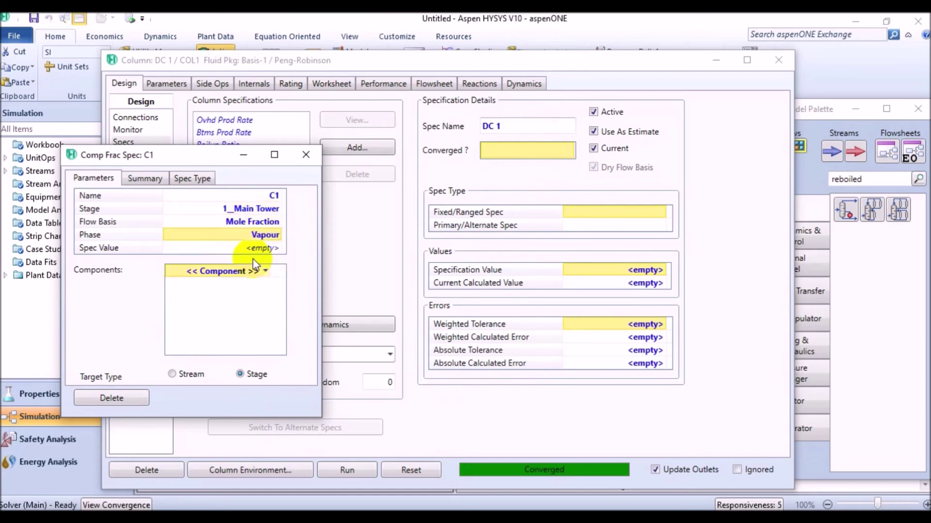
left_click(265, 248)
type("0.96")
key("Return")
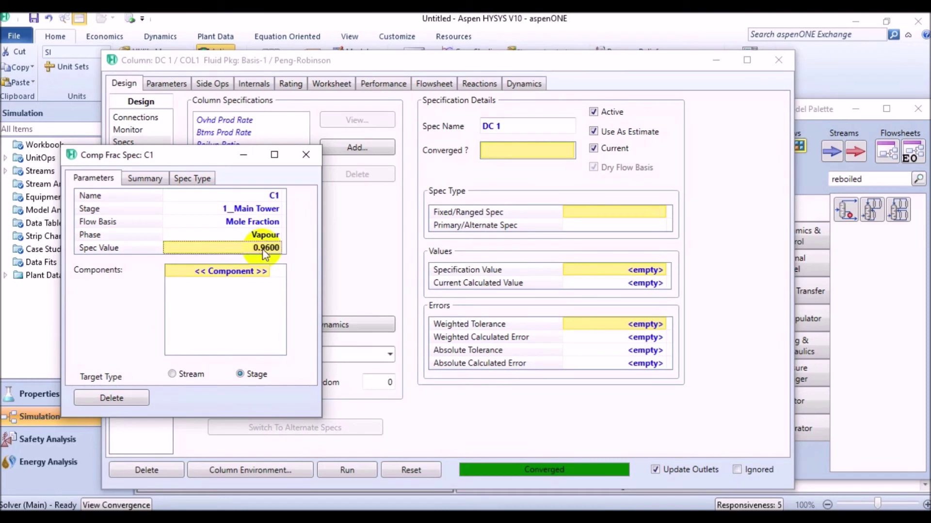
left_click(262, 275)
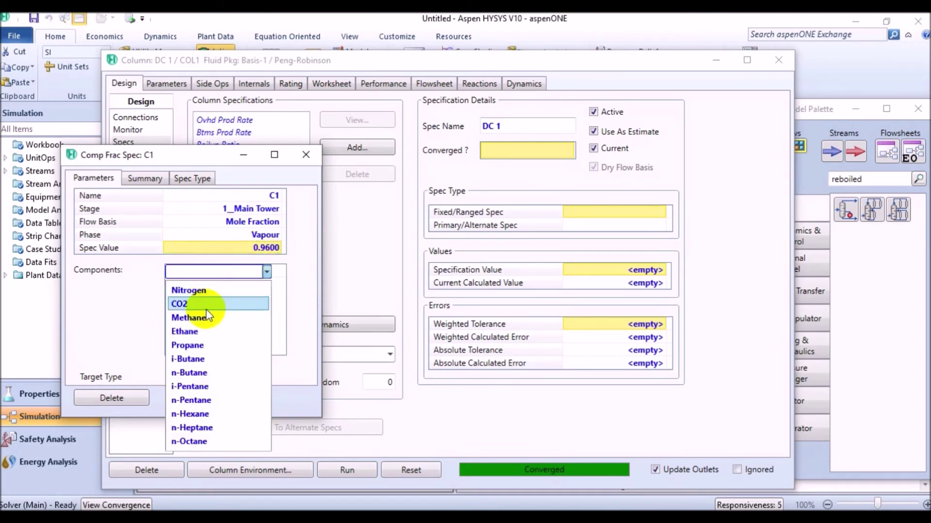
left_click(191, 320)
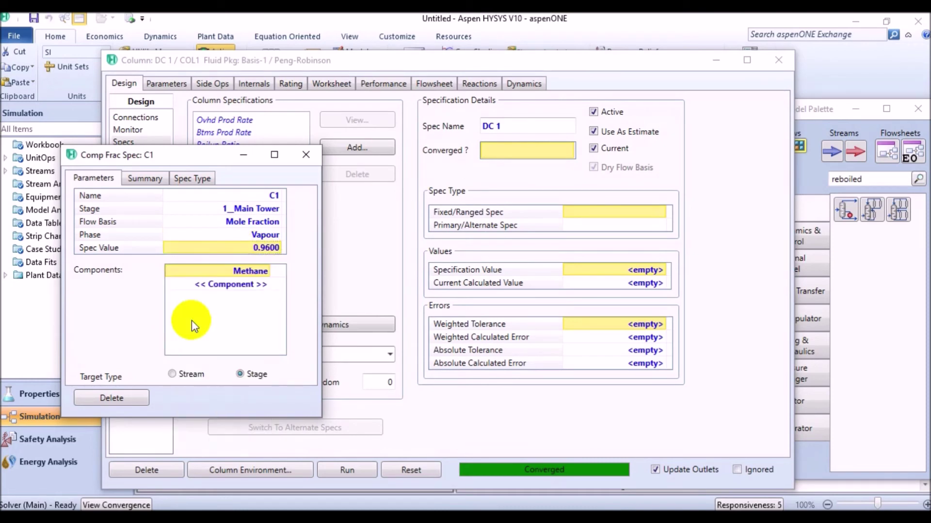
left_click(298, 154)
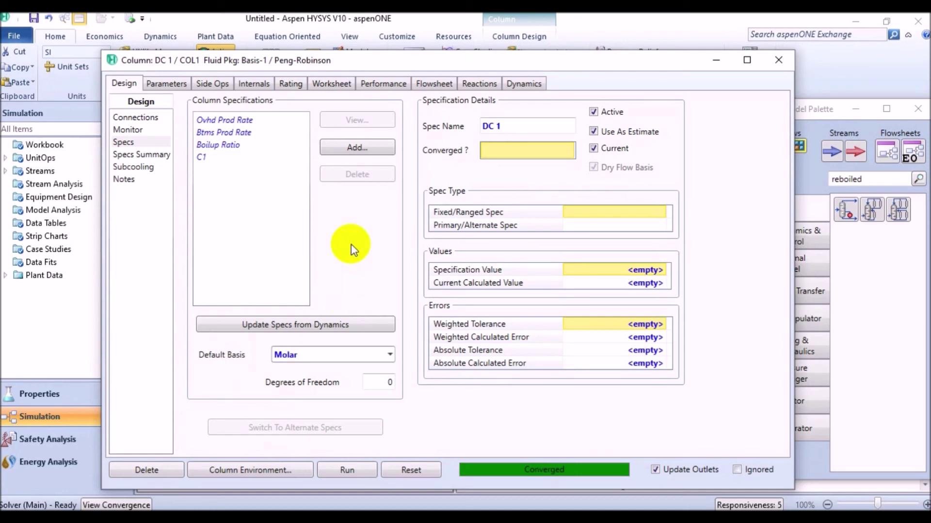
Swap the active spec from Ovhd Prod Rate to C1, reconverge DC 1, and view the Workbook
left_click(126, 130)
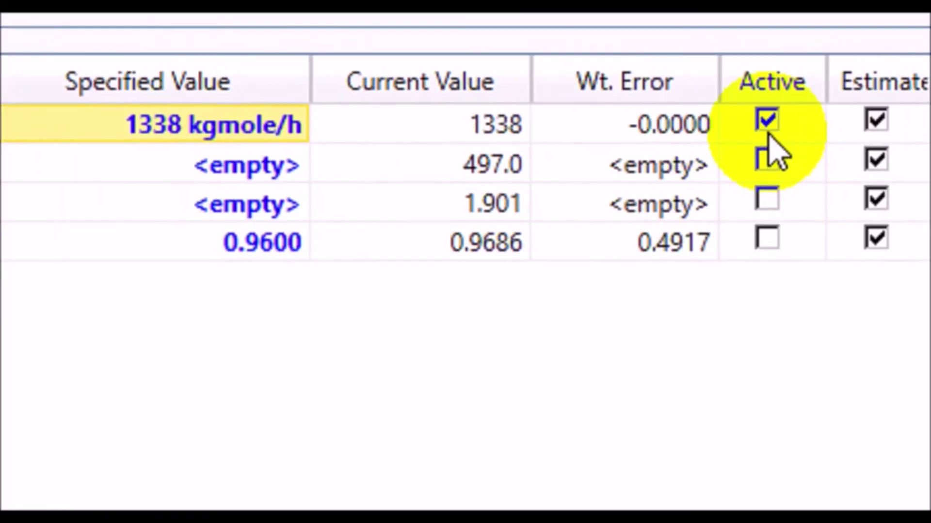
left_click(740, 132)
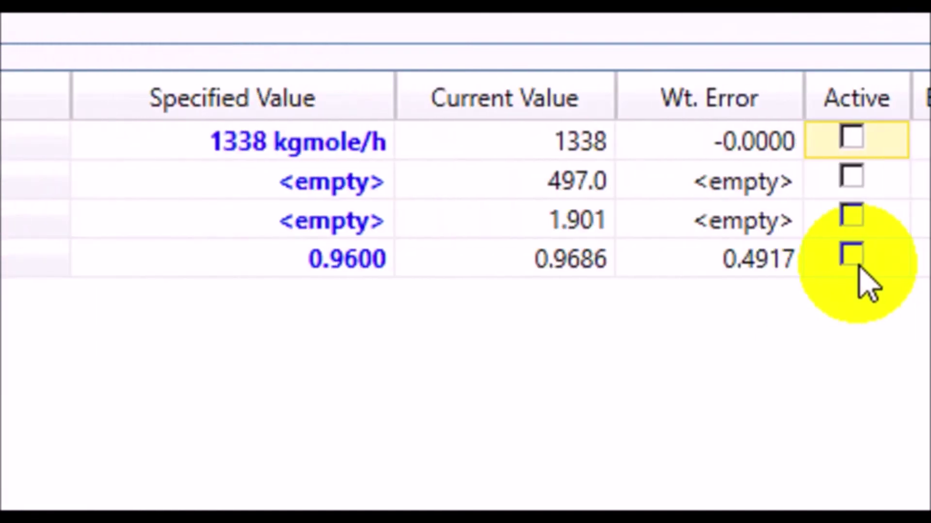
left_click(772, 253)
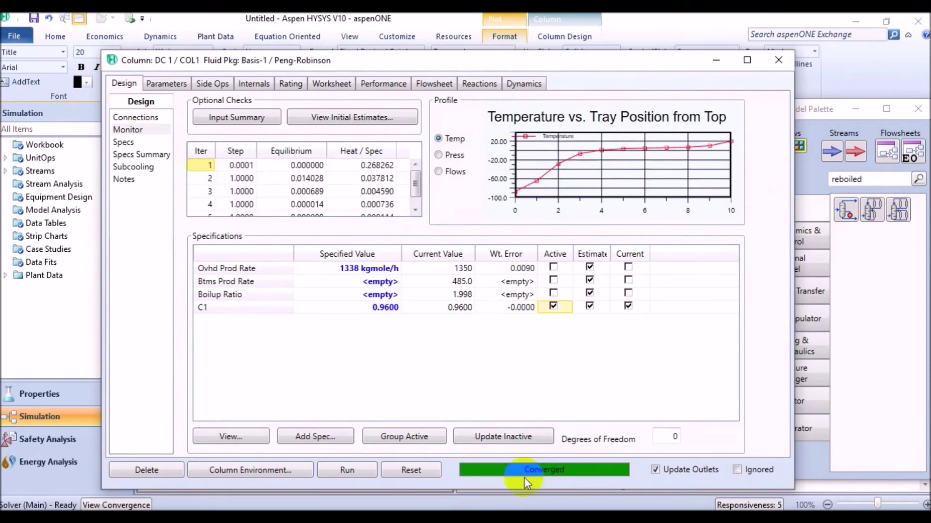
left_click(777, 59)
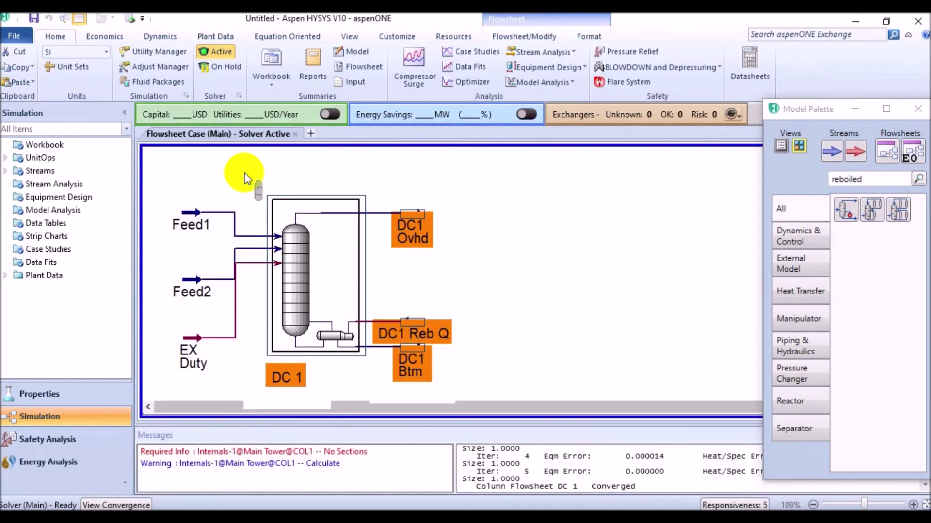
double_click(20, 144)
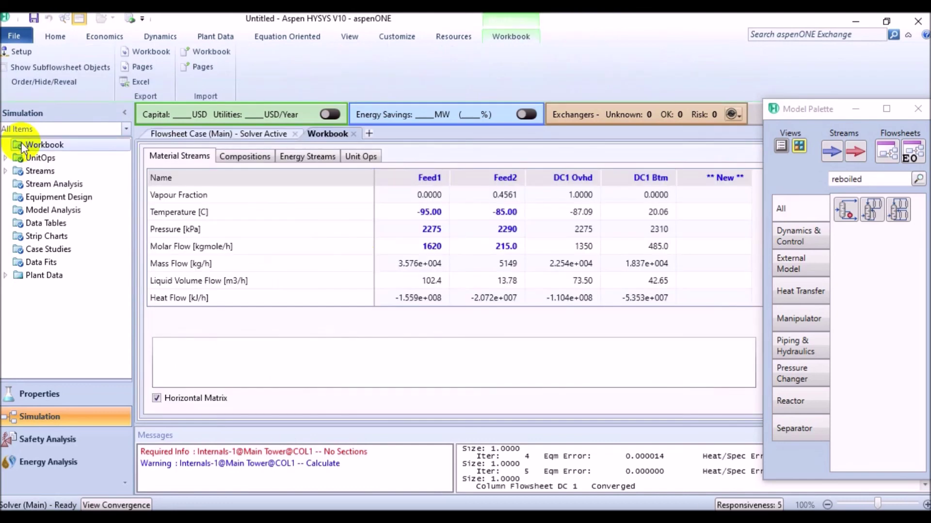
left_click(433, 196)
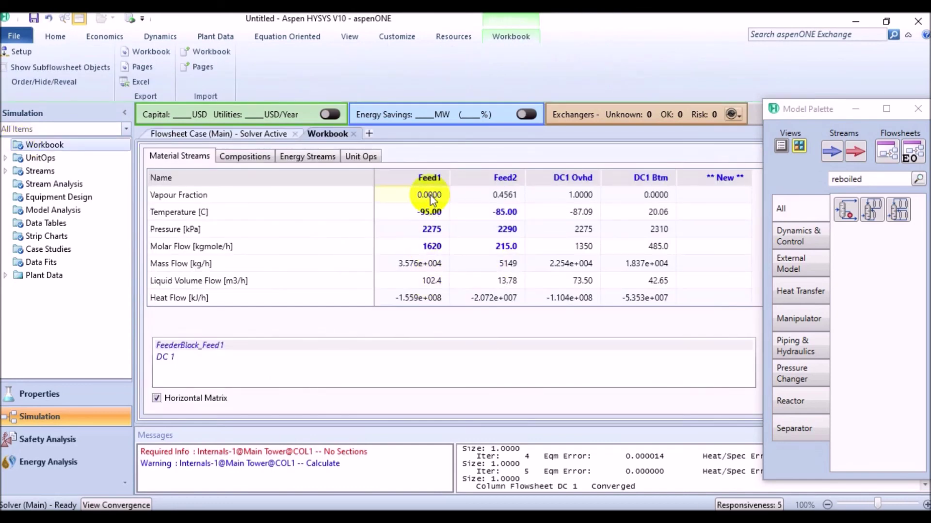
left_click(505, 177)
left_click(507, 192)
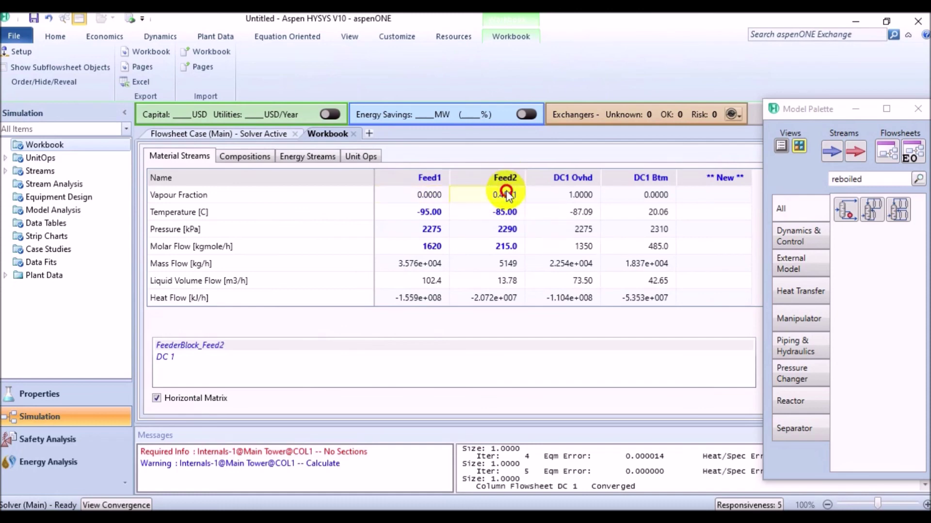
left_click(591, 202)
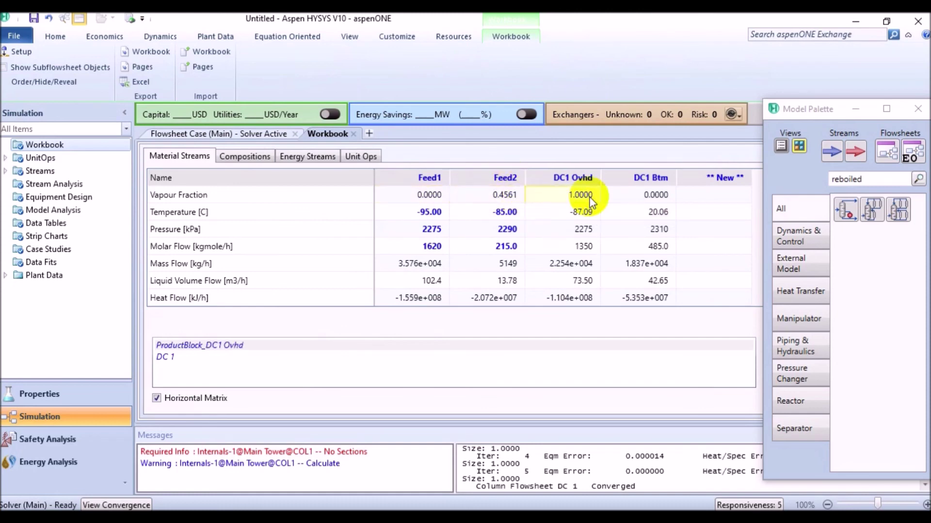
left_click(657, 199)
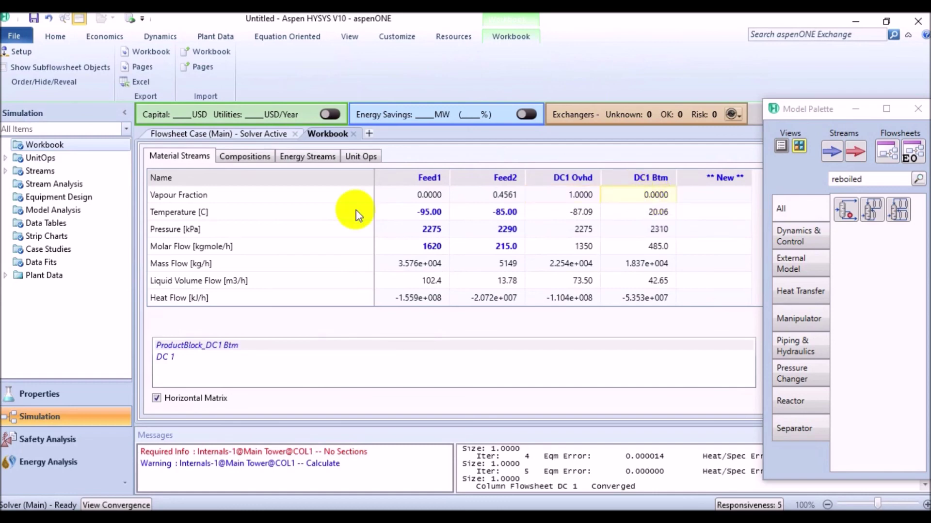
left_click(251, 158)
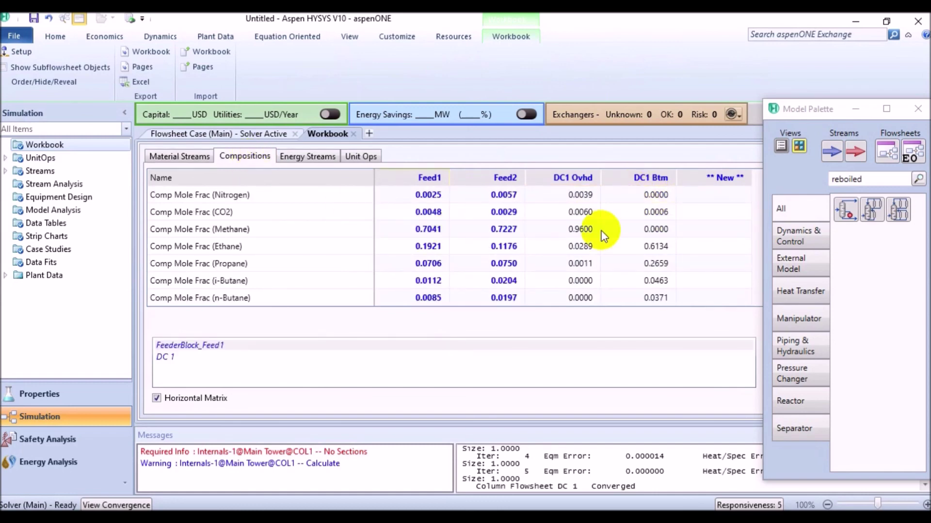
left_click(577, 234)
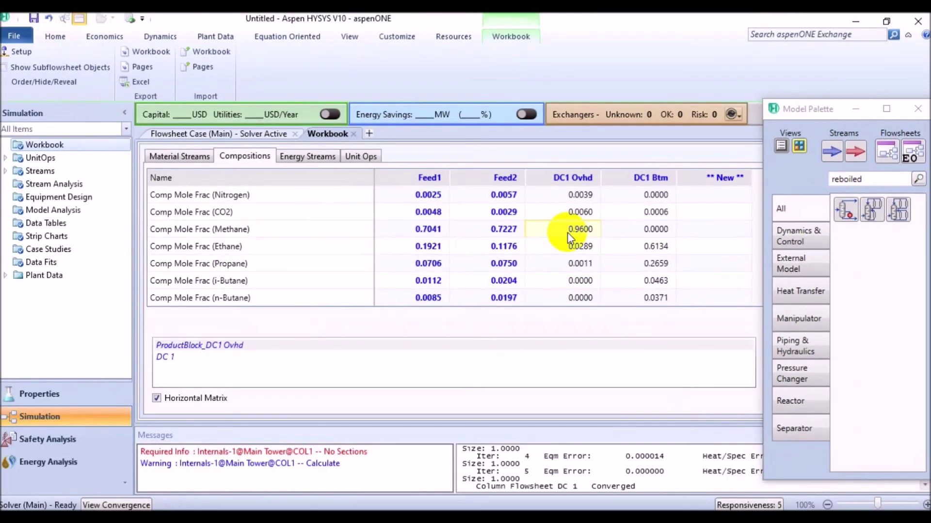
left_click(353, 134)
left_click(488, 291)
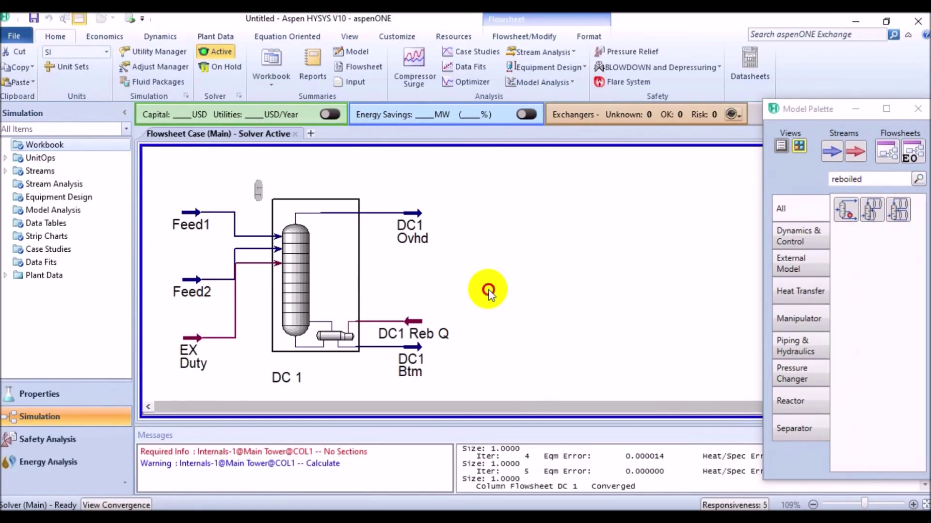
double_click(326, 250)
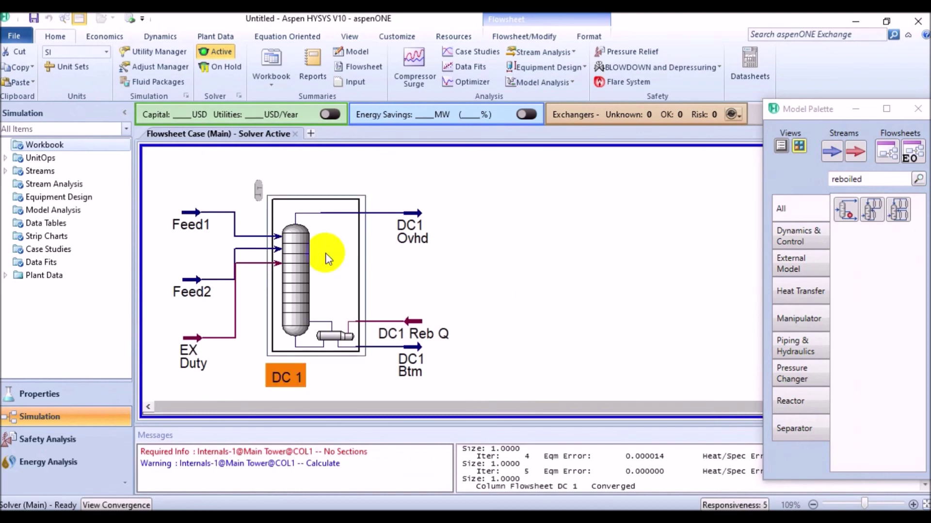
left_click_drag(371, 192, 393, 64)
left_click(373, 78)
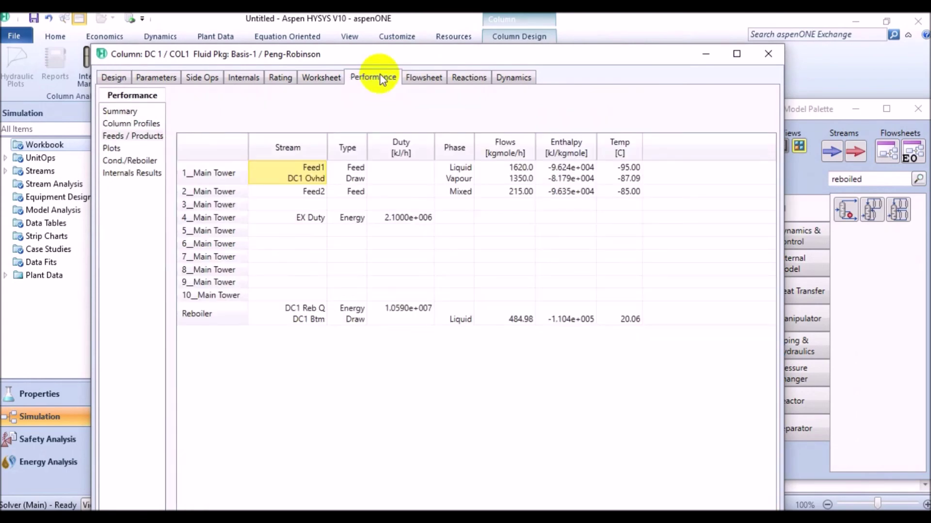
left_click(130, 125)
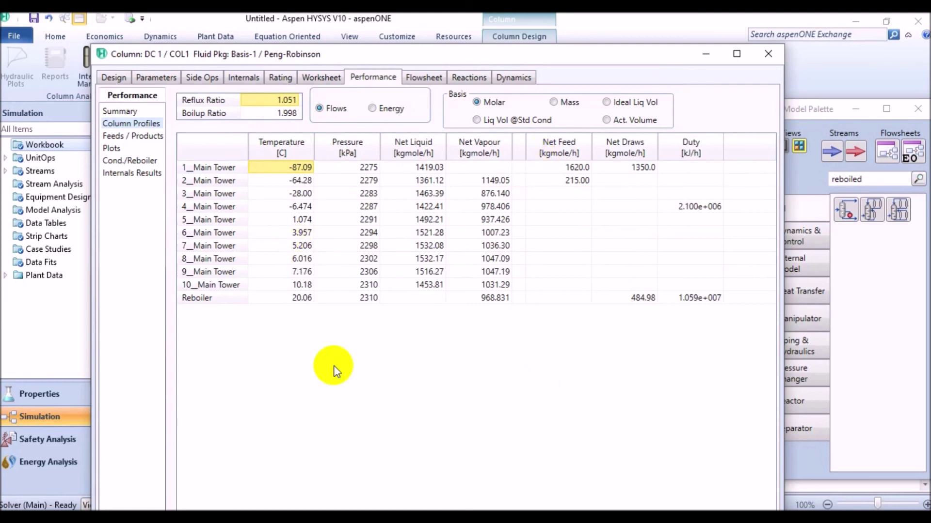
left_click(765, 59)
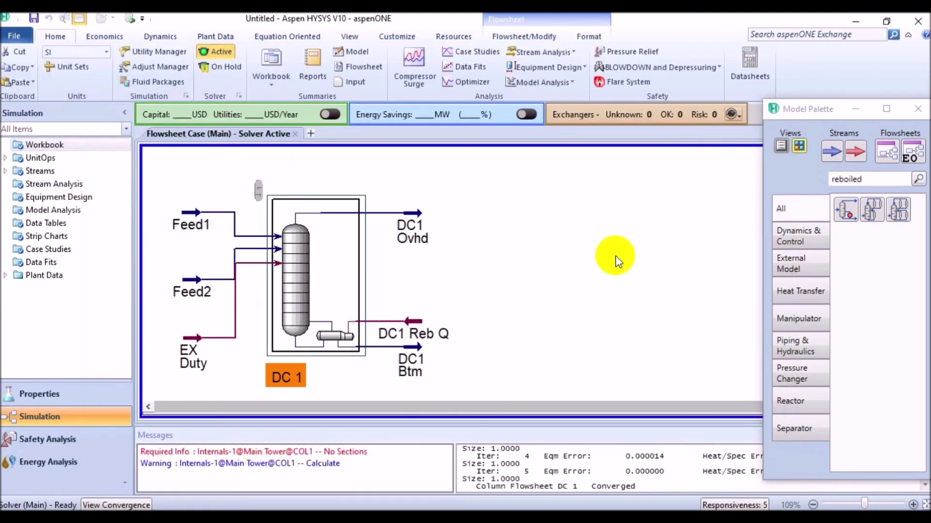
left_click(615, 256)
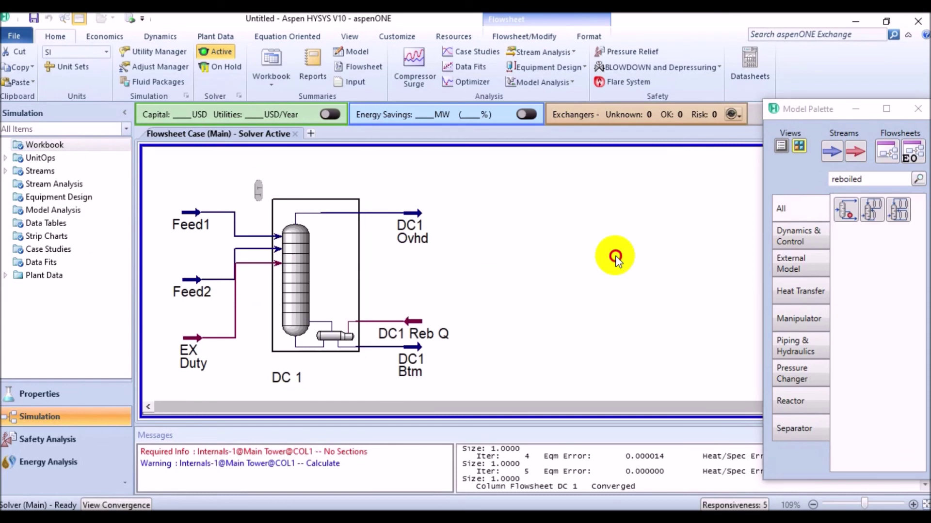